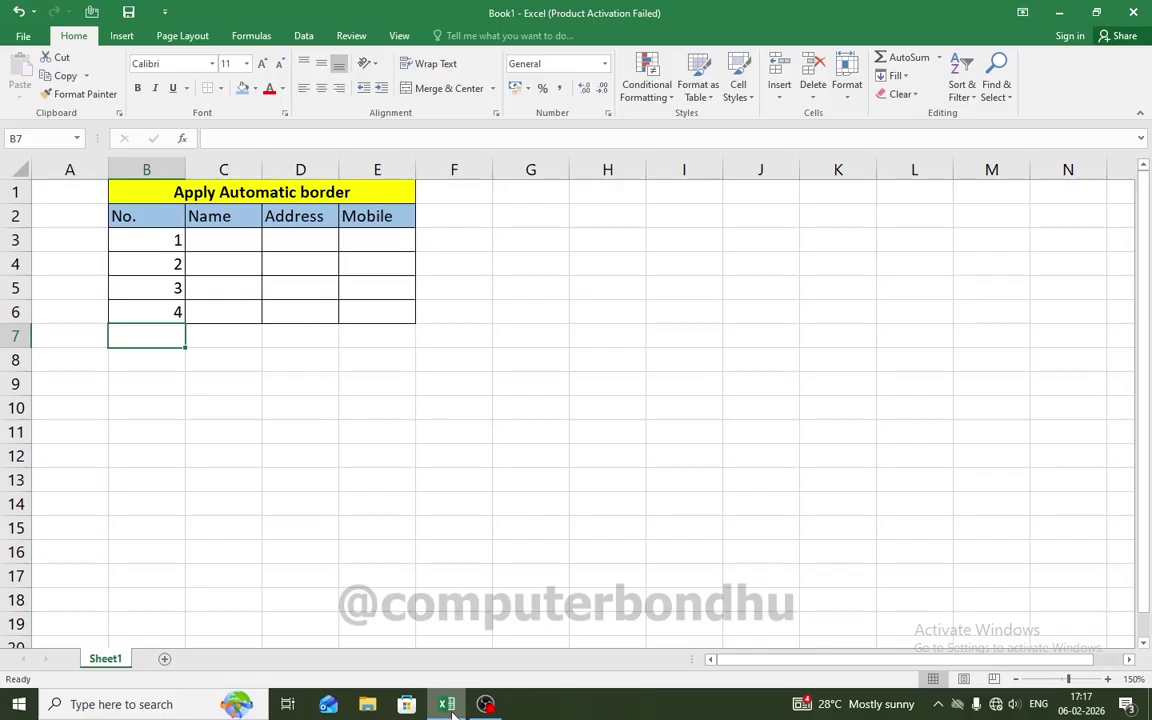
Step: Enter the numbers 5, 6 and 7 in cells B7, B8 and B9 of the No. column
{"action": "type", "text": "5"}
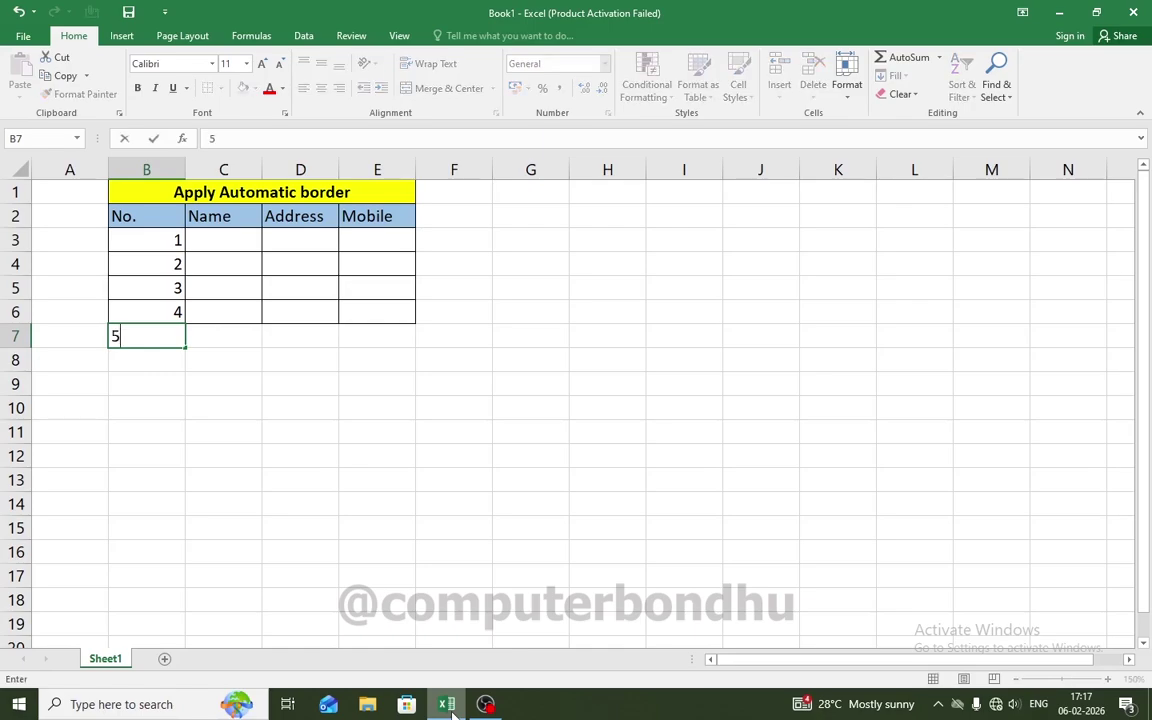
{"action": "left_click", "coordinate": [295, 434]}
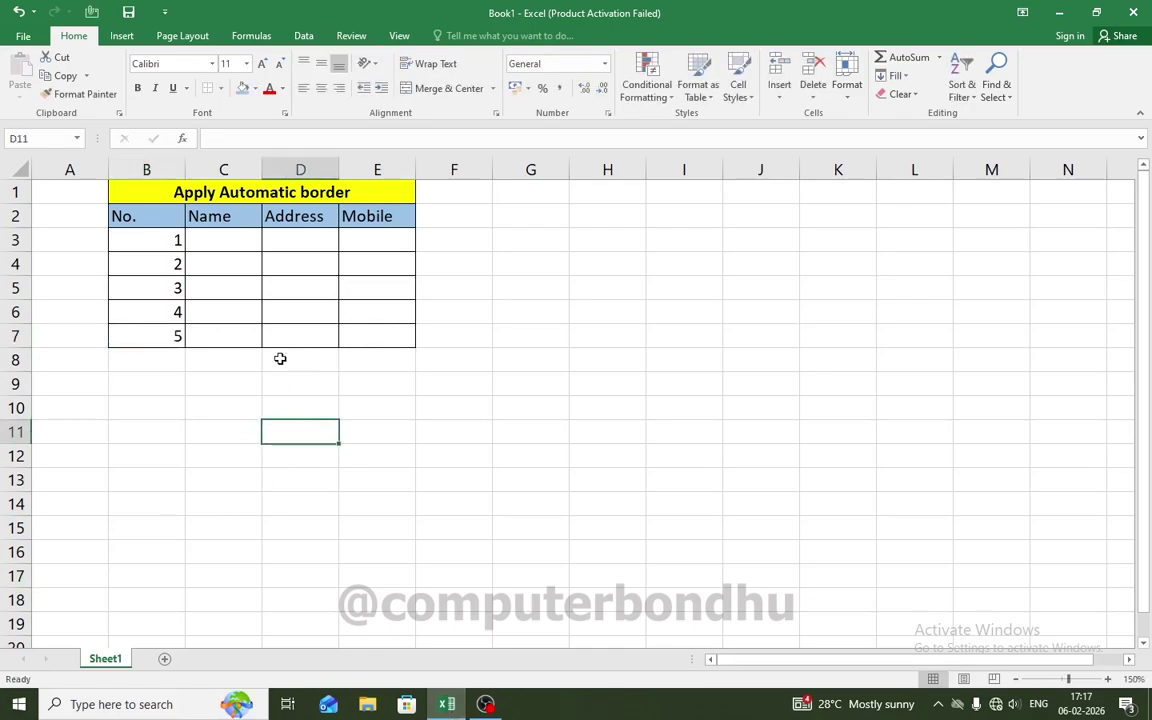
{"action": "left_click", "coordinate": [159, 358]}
{"action": "type", "text": "6"}
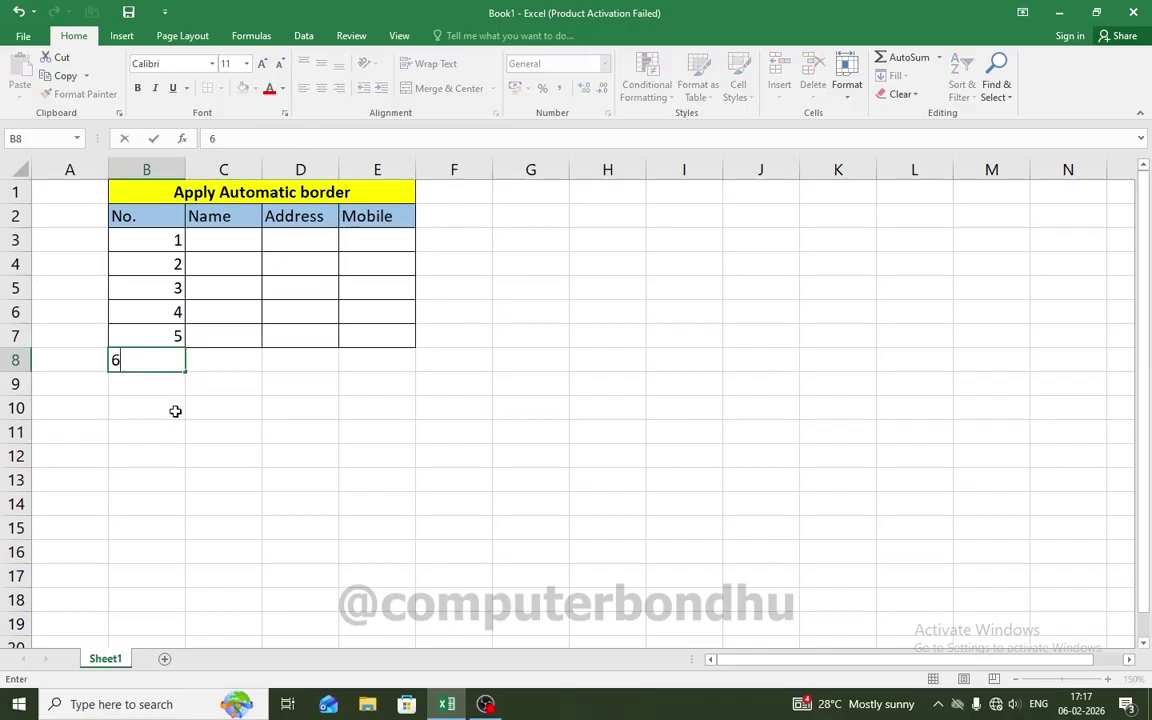
{"action": "left_click", "coordinate": [172, 408]}
{"action": "left_click", "coordinate": [159, 383]}
{"action": "type", "text": "7"}
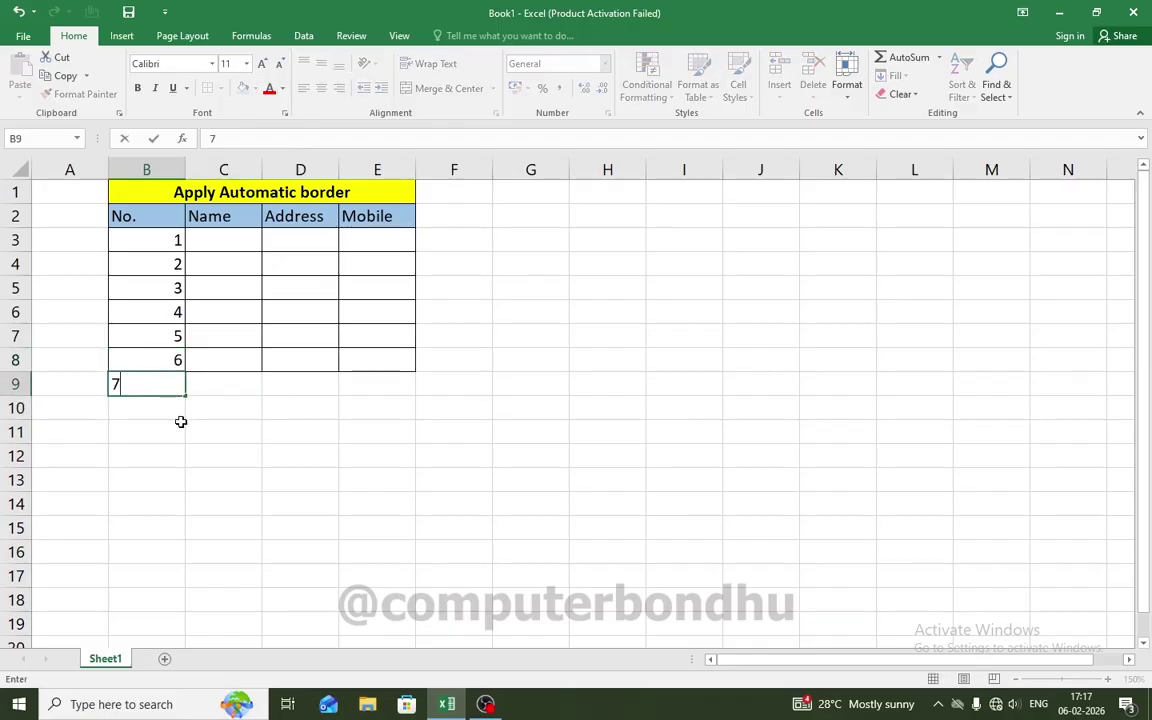
{"action": "left_click", "coordinate": [180, 421]}
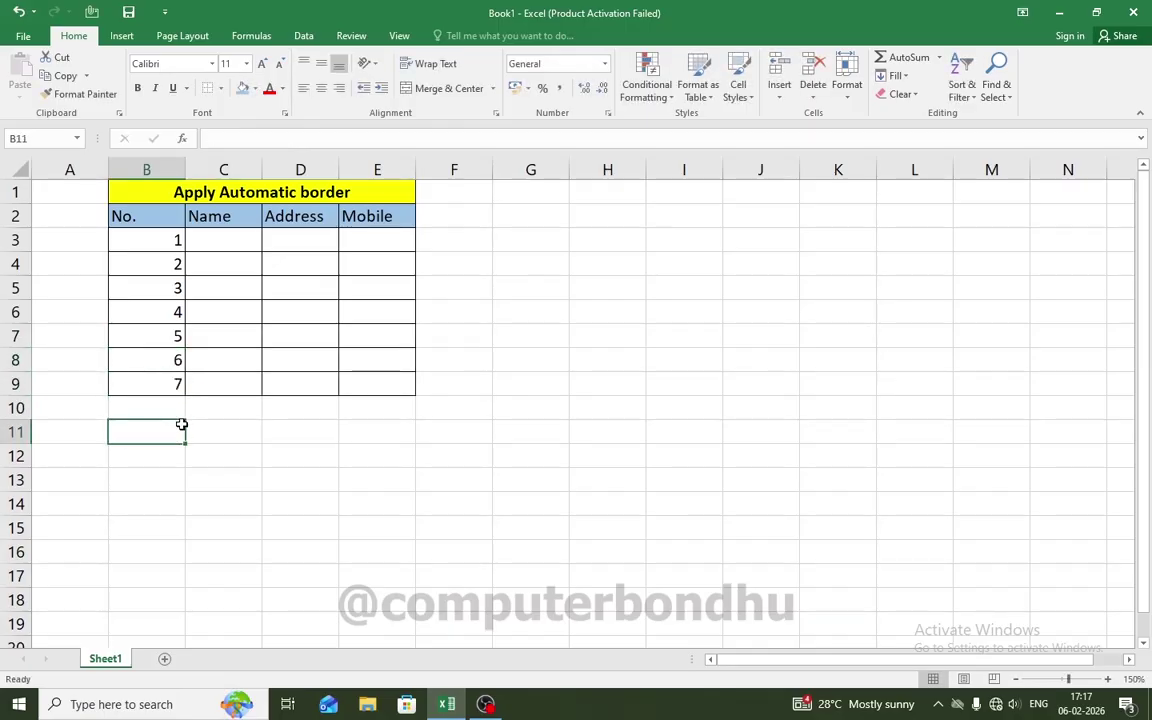
{"action": "left_click", "coordinate": [228, 439]}
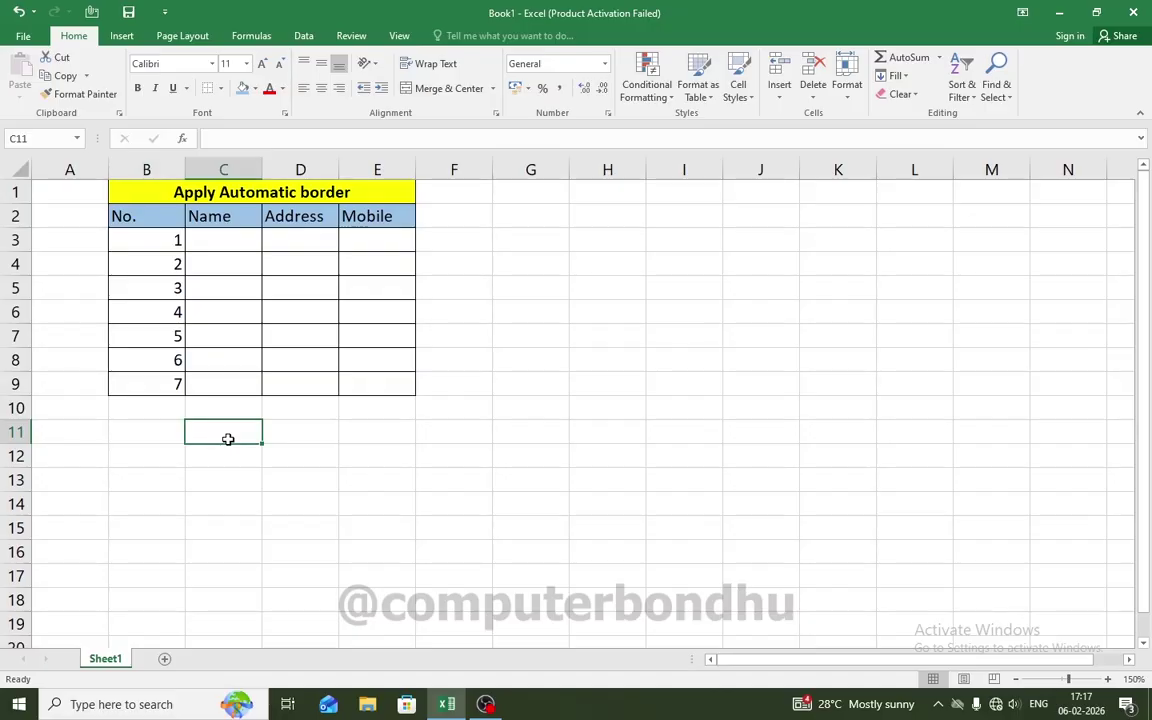
Step: Add a new worksheet and enter the header No in cell B2
{"action": "left_click", "coordinate": [165, 658]}
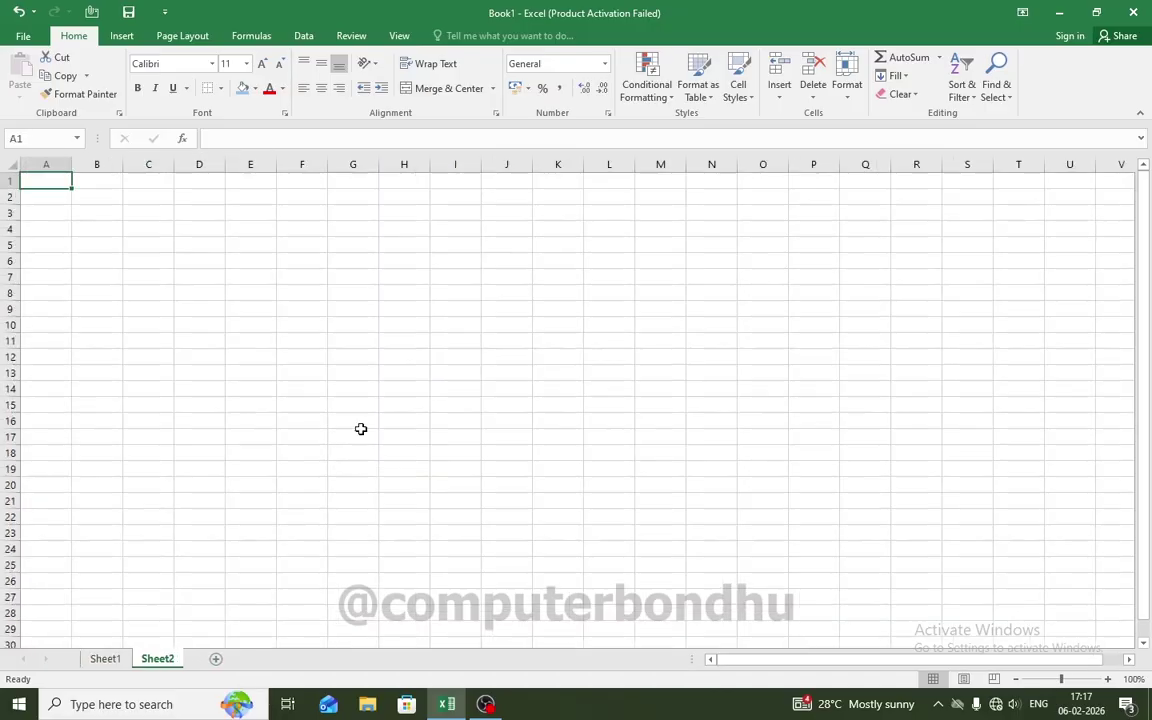
{"action": "left_click", "coordinate": [153, 303]}
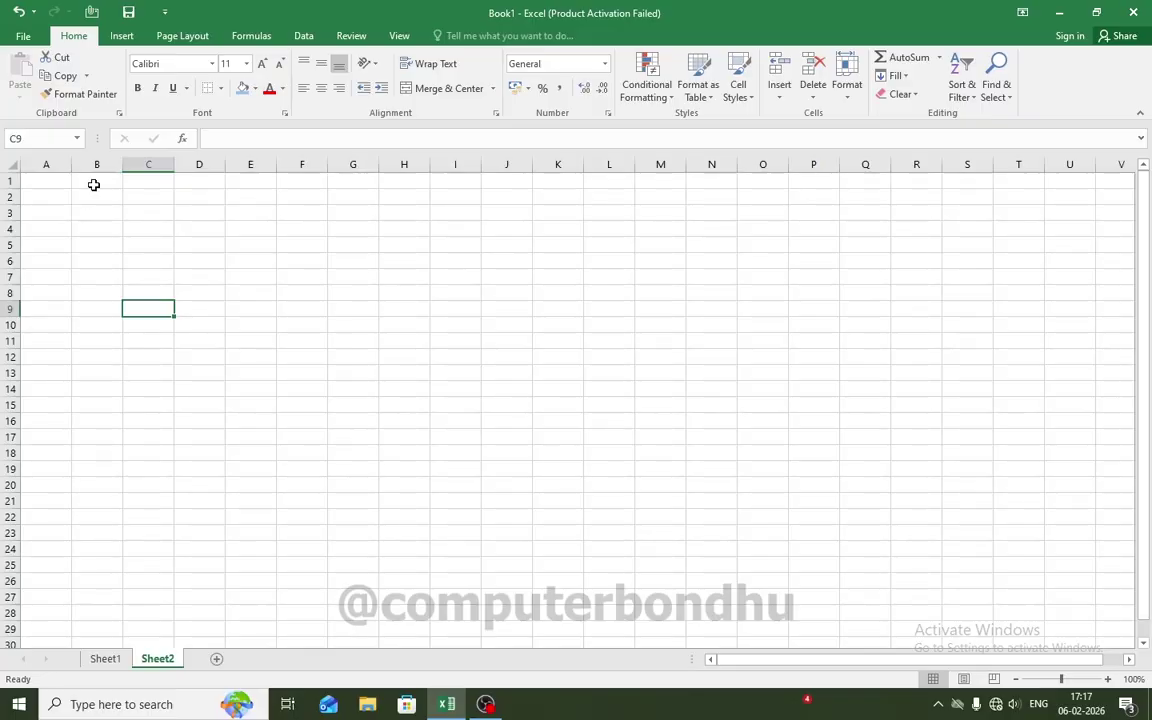
{"action": "left_click", "coordinate": [93, 183]}
{"action": "left_click", "coordinate": [92, 196]}
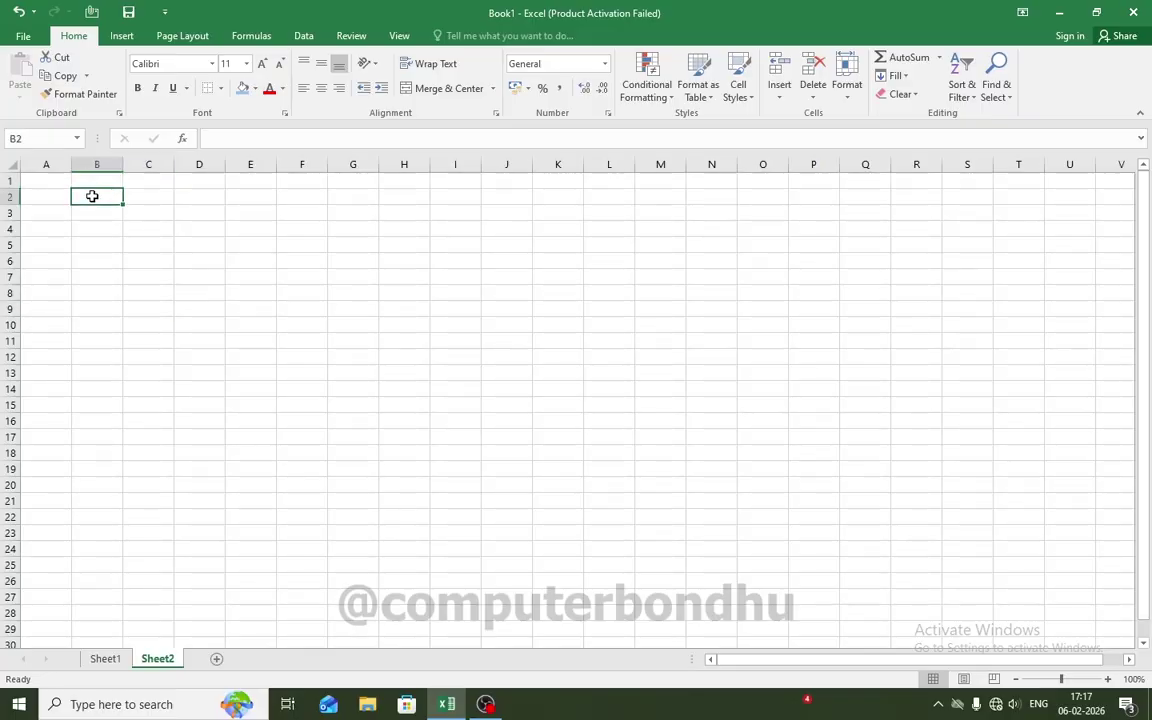
{"action": "type", "text": "No"}
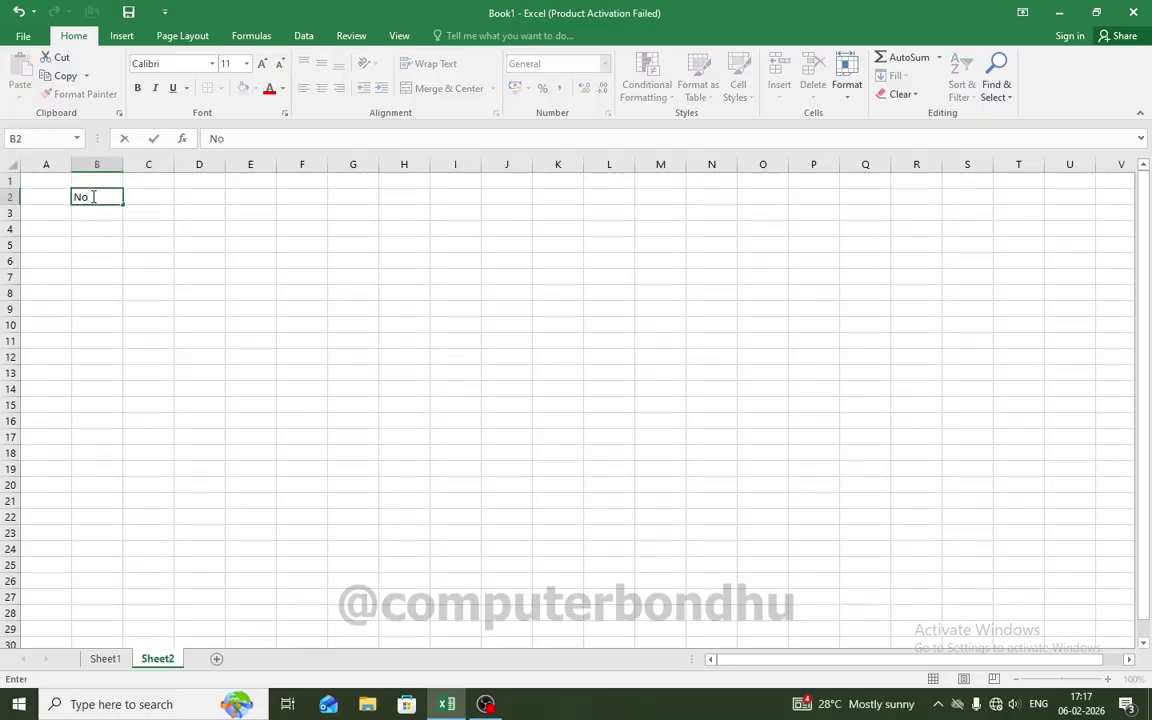
{"action": "key", "text": "Tab"}
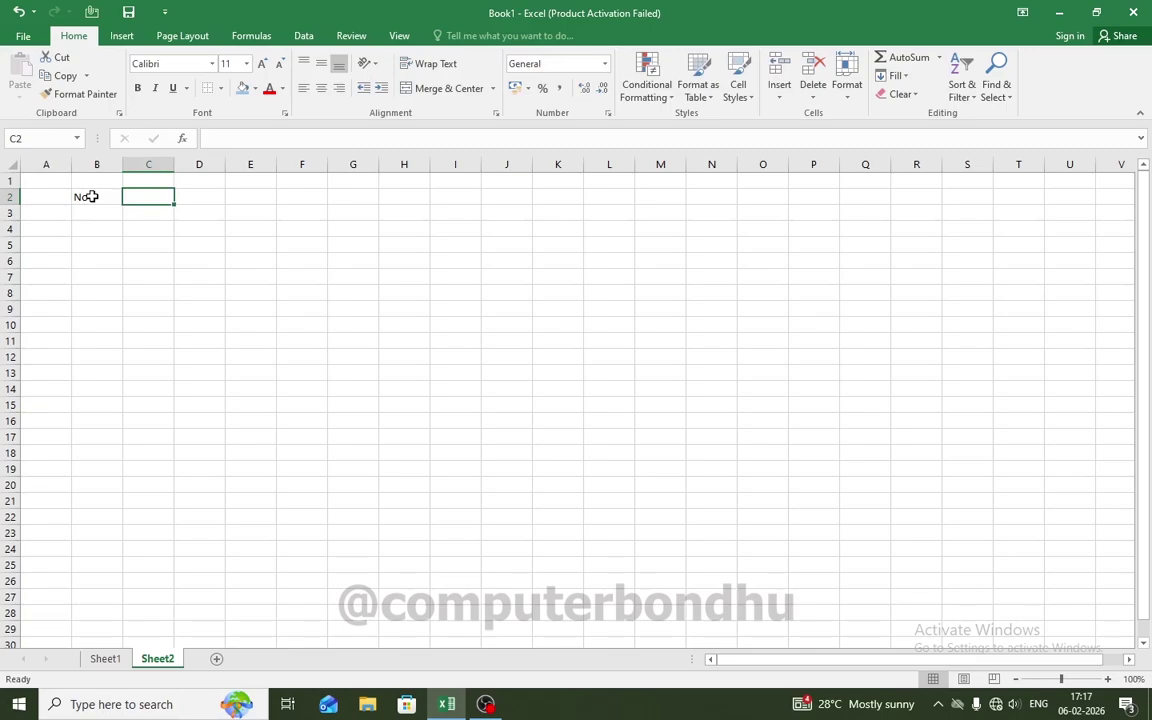
Step: Enter the headers Name, Address and Mobile in cells C2, D2 and E2
{"action": "type", "text": "nam"}
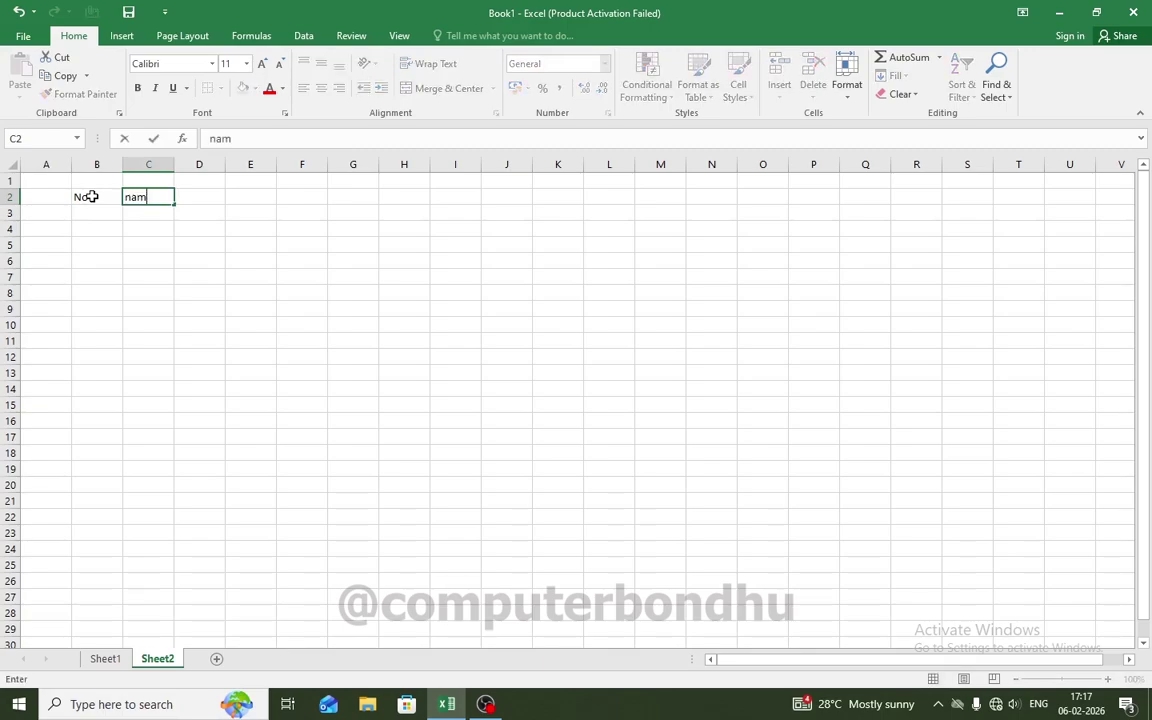
{"action": "key", "text": "BackSpace"}
{"action": "key", "text": "BackSpace"}
{"action": "key", "text": "BackSpace"}
{"action": "type", "text": "Name"}
{"action": "key", "text": "ctrl+Return"}
{"action": "key", "text": "Tab"}
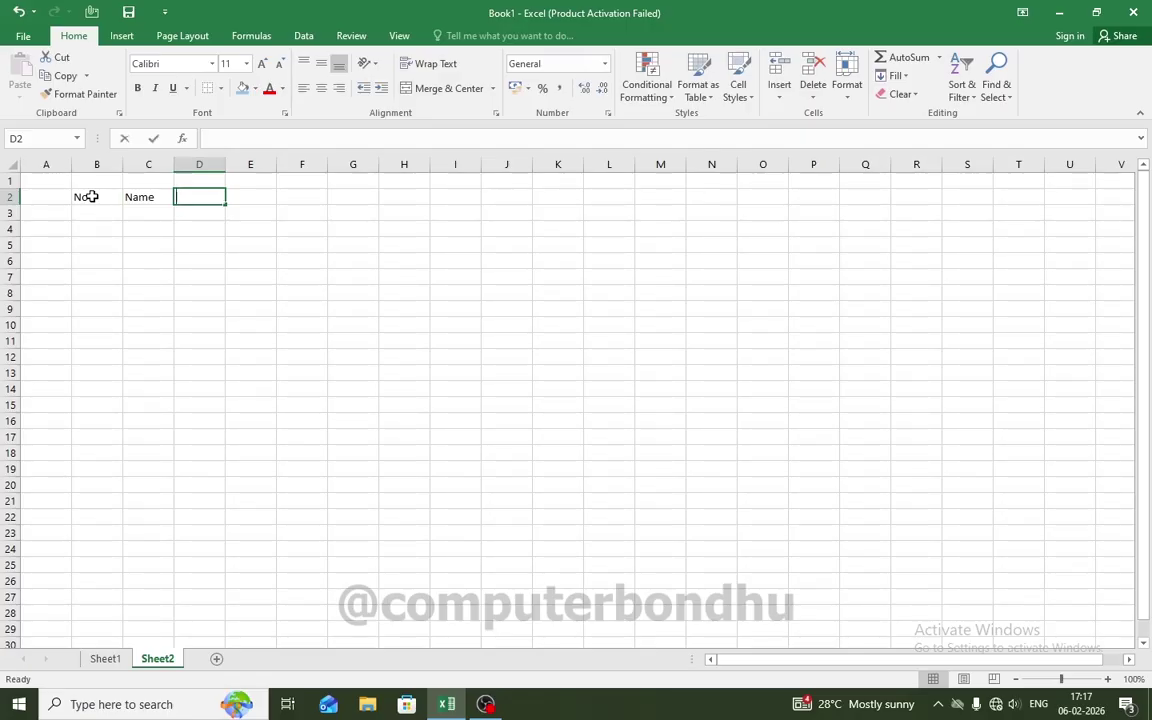
{"action": "type", "text": "Address"}
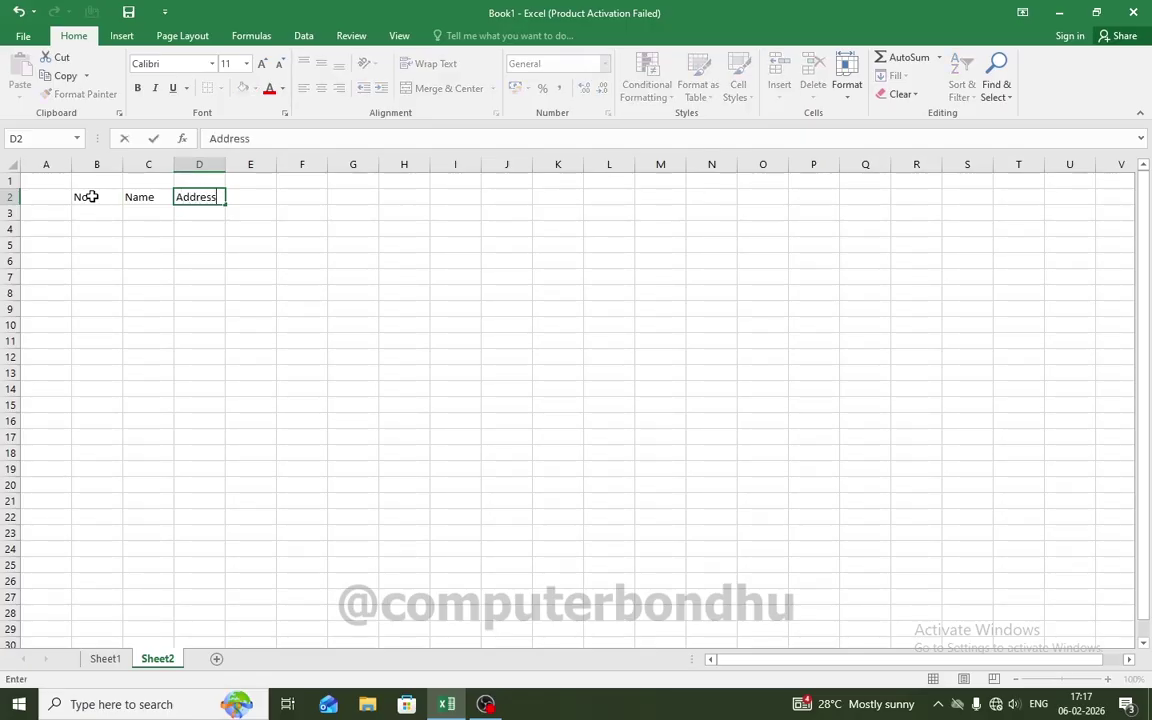
{"action": "key", "text": "Tab"}
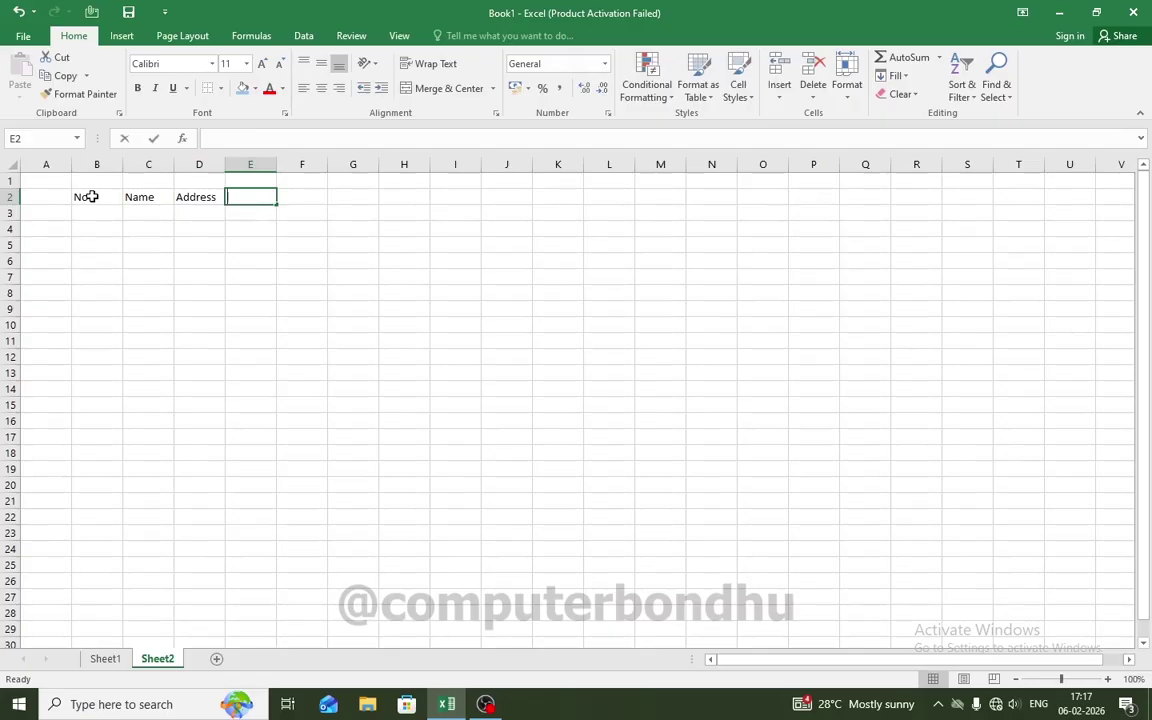
{"action": "type", "text": "Mobile"}
{"action": "left_click", "coordinate": [170, 235]}
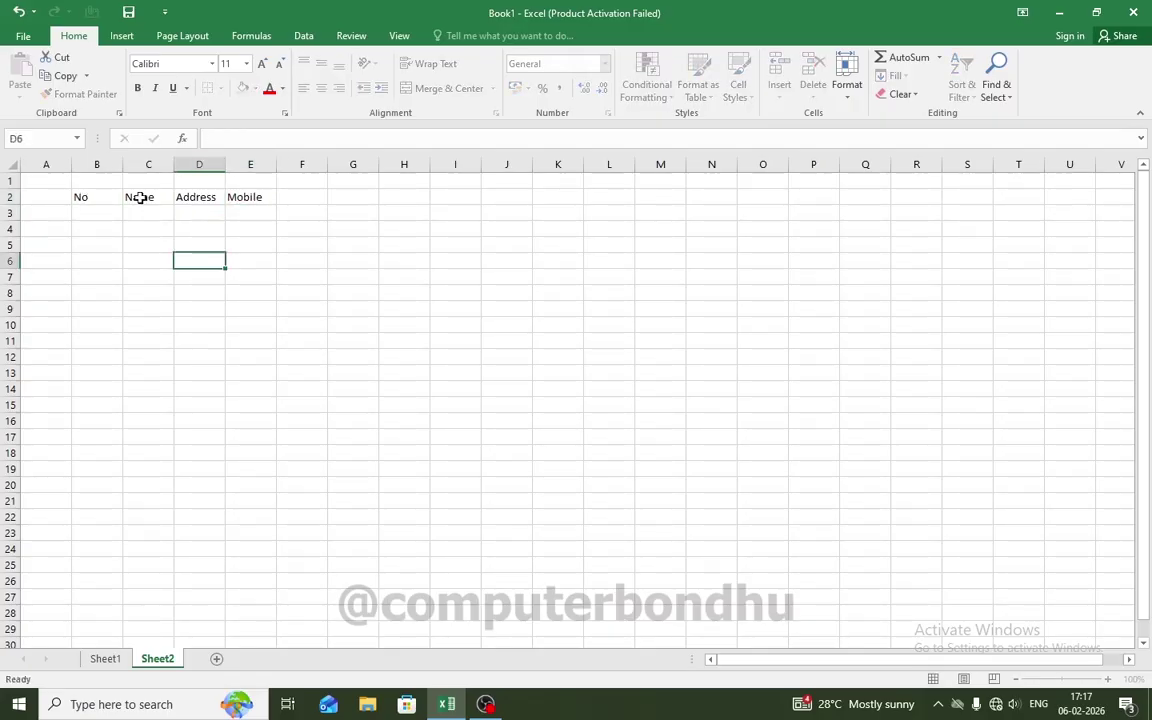
Step: Merge and center cells B1:E1 and enter the title "Apply Autometic Border" in them
{"action": "left_click_drag", "start_coordinate": [103, 182], "coordinate": [254, 183]}
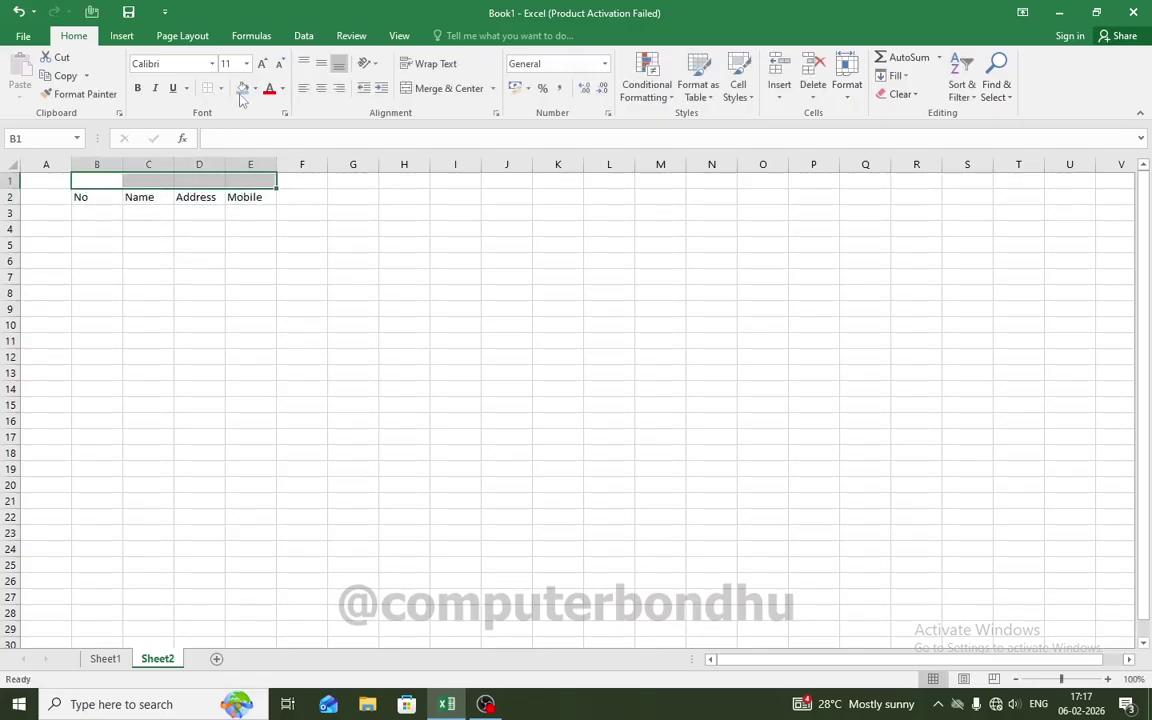
{"action": "left_click", "coordinate": [441, 89]}
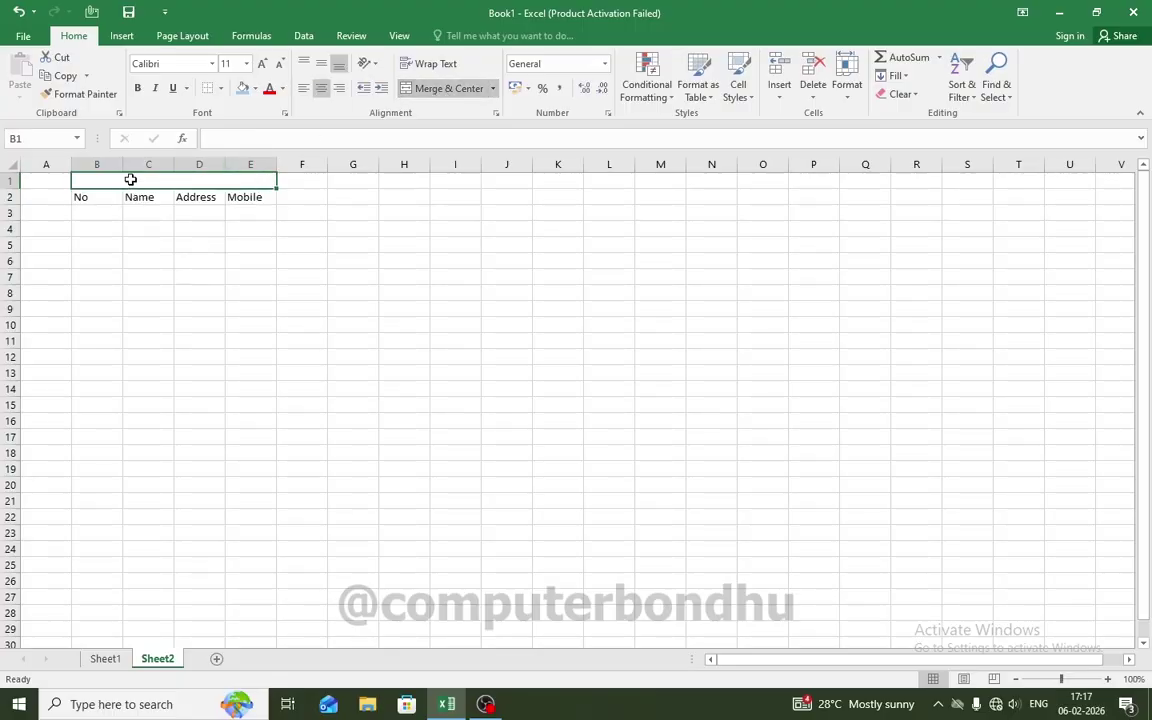
{"action": "type", "text": "App"}
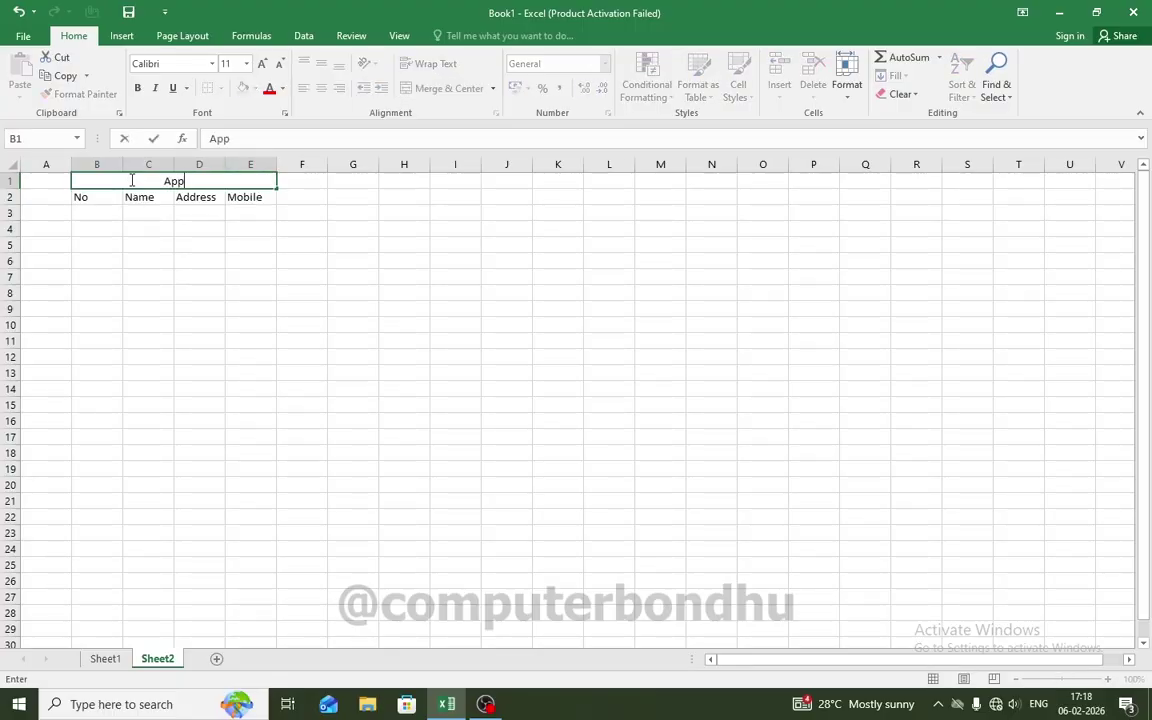
{"action": "type", "text": "ly Ay"}
{"action": "key", "text": "BackSpace"}
{"action": "type", "text": "utometic"}
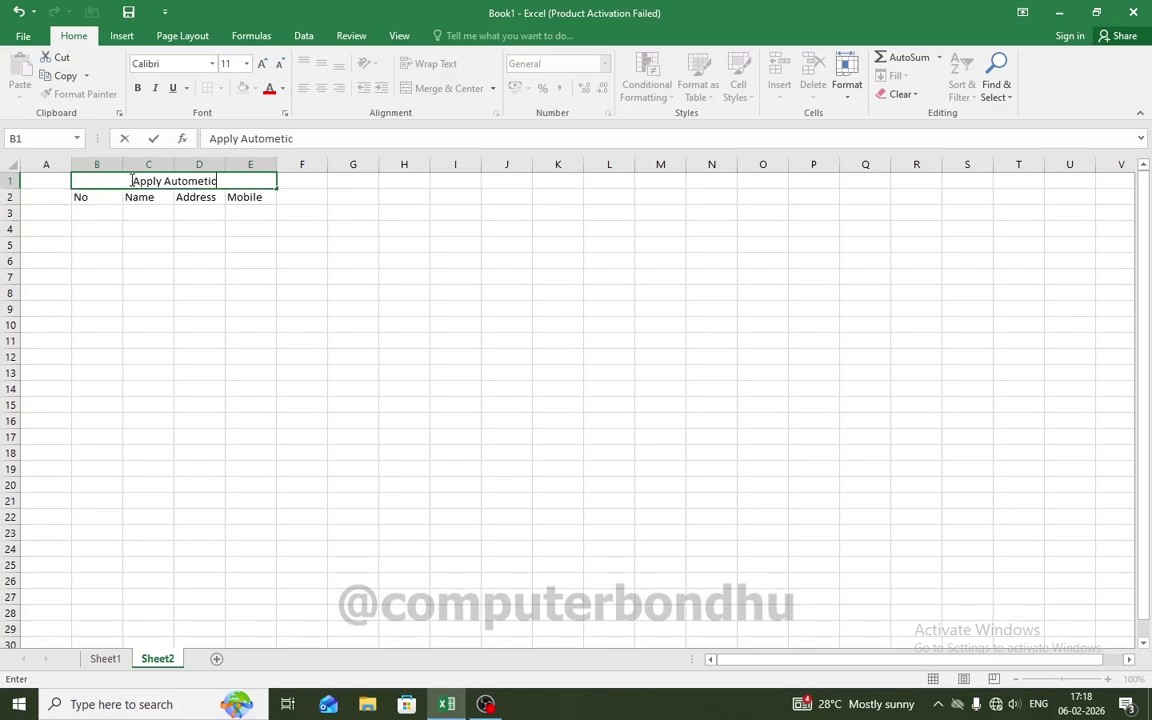
{"action": "type", "text": " Border"}
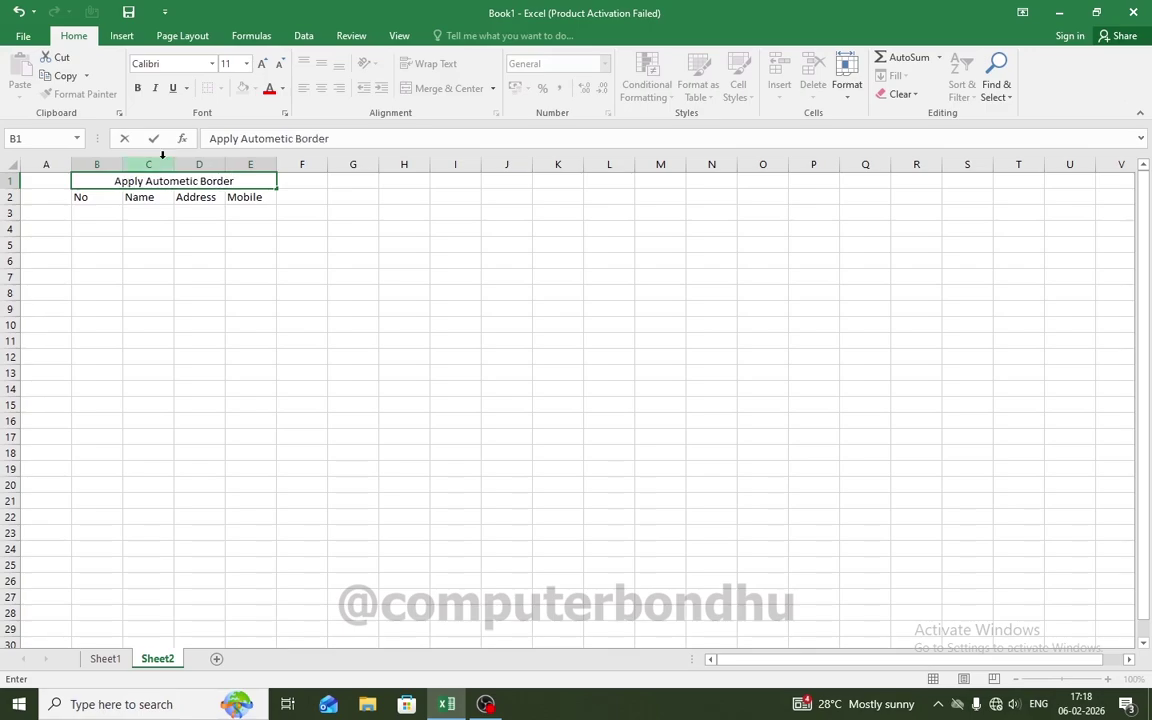
{"action": "left_click", "coordinate": [210, 279]}
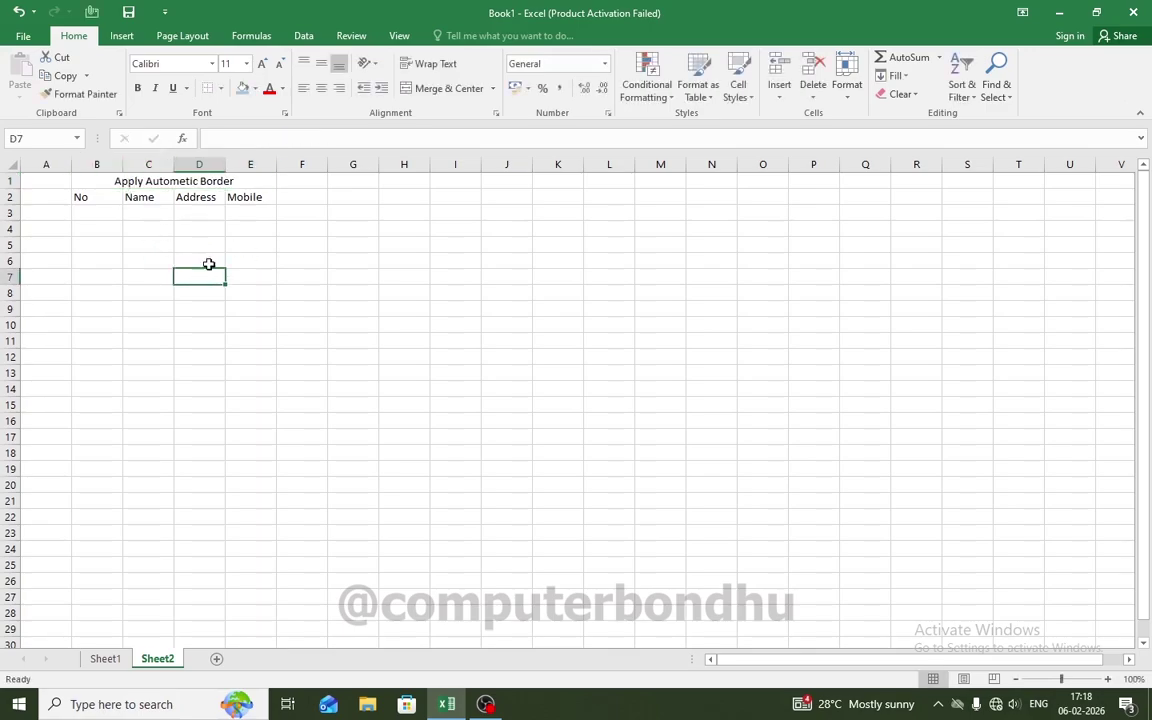
Step: Fill the merged title cell above the headers with the standard yellow colour
{"action": "left_click", "coordinate": [1107, 679]}
{"action": "left_click", "coordinate": [1107, 679]}
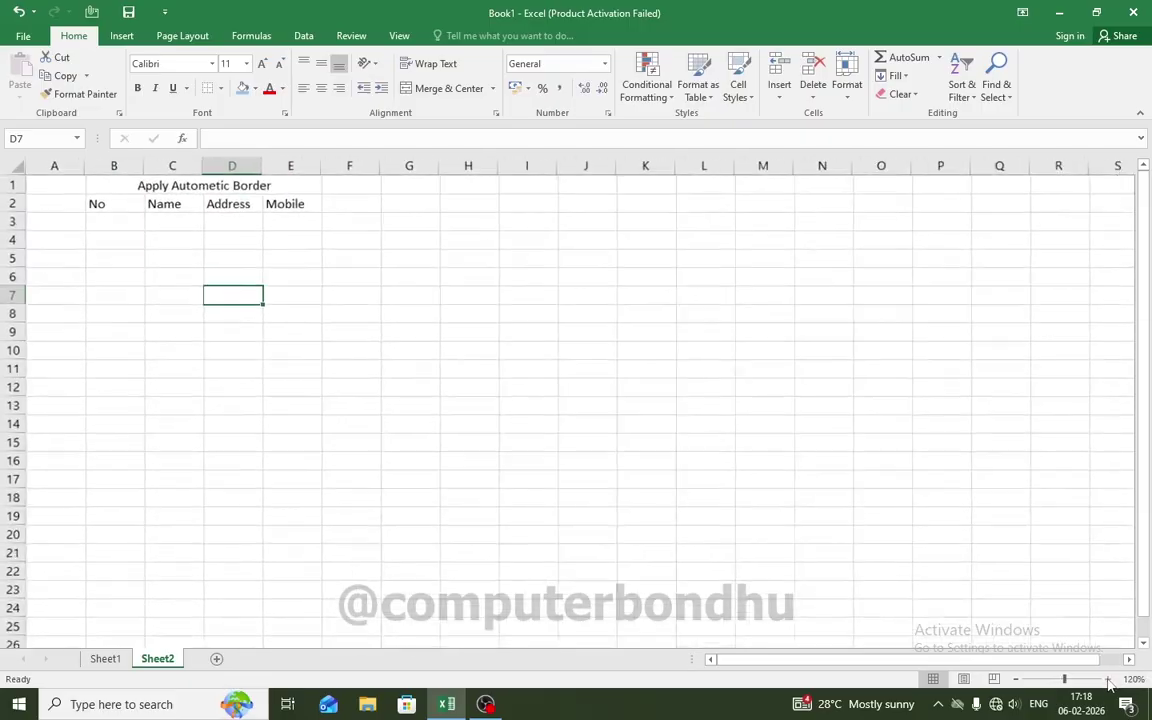
{"action": "left_click", "coordinate": [1107, 679]}
{"action": "left_click", "coordinate": [1107, 679]}
{"action": "left_click", "coordinate": [1107, 679]}
{"action": "left_click", "coordinate": [694, 512]}
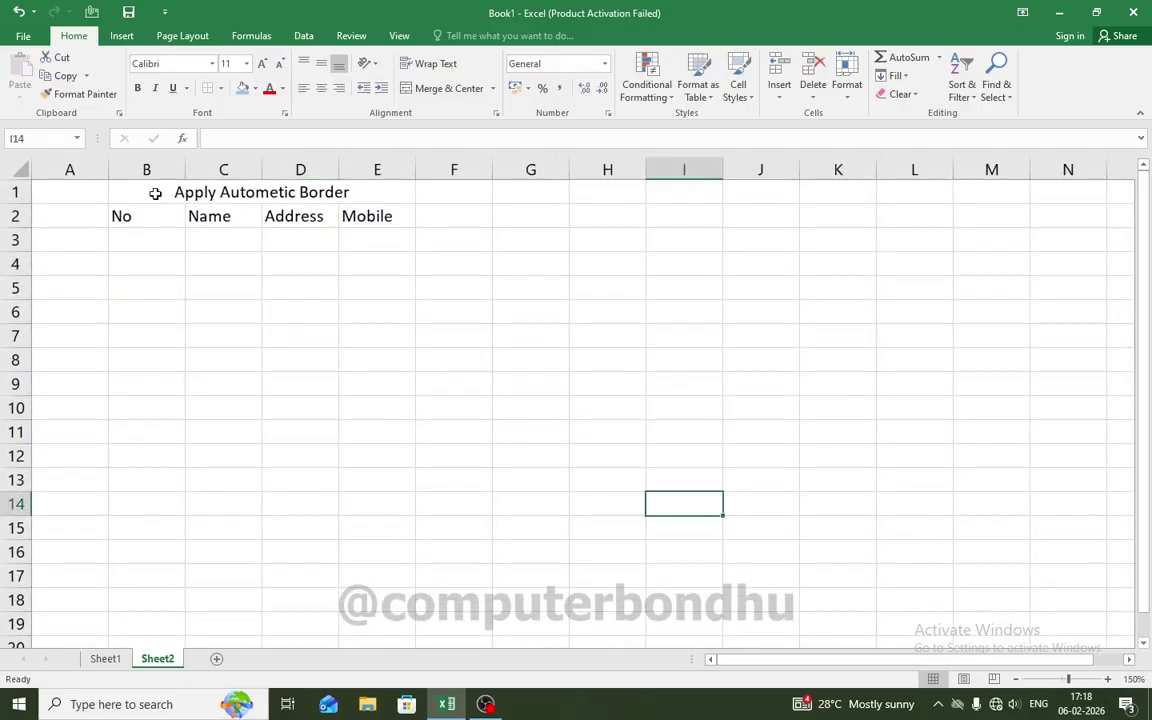
{"action": "left_click_drag", "start_coordinate": [159, 193], "coordinate": [384, 205]}
{"action": "left_click", "coordinate": [386, 193]}
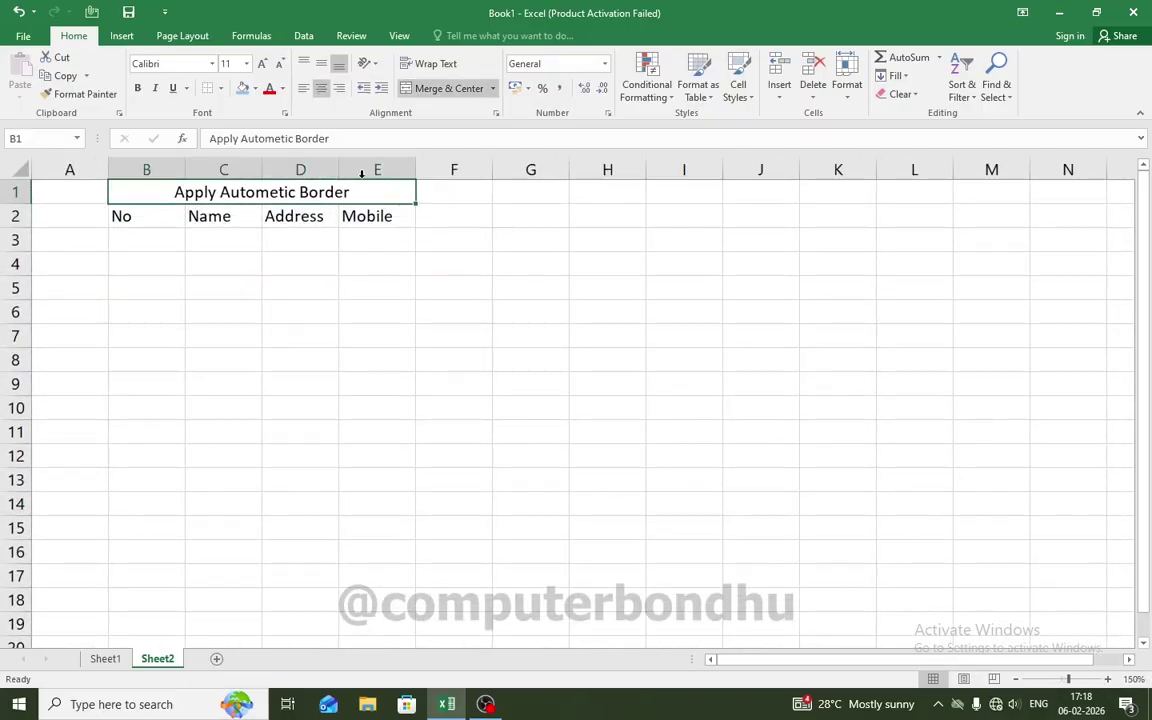
{"action": "left_click", "coordinate": [255, 89]}
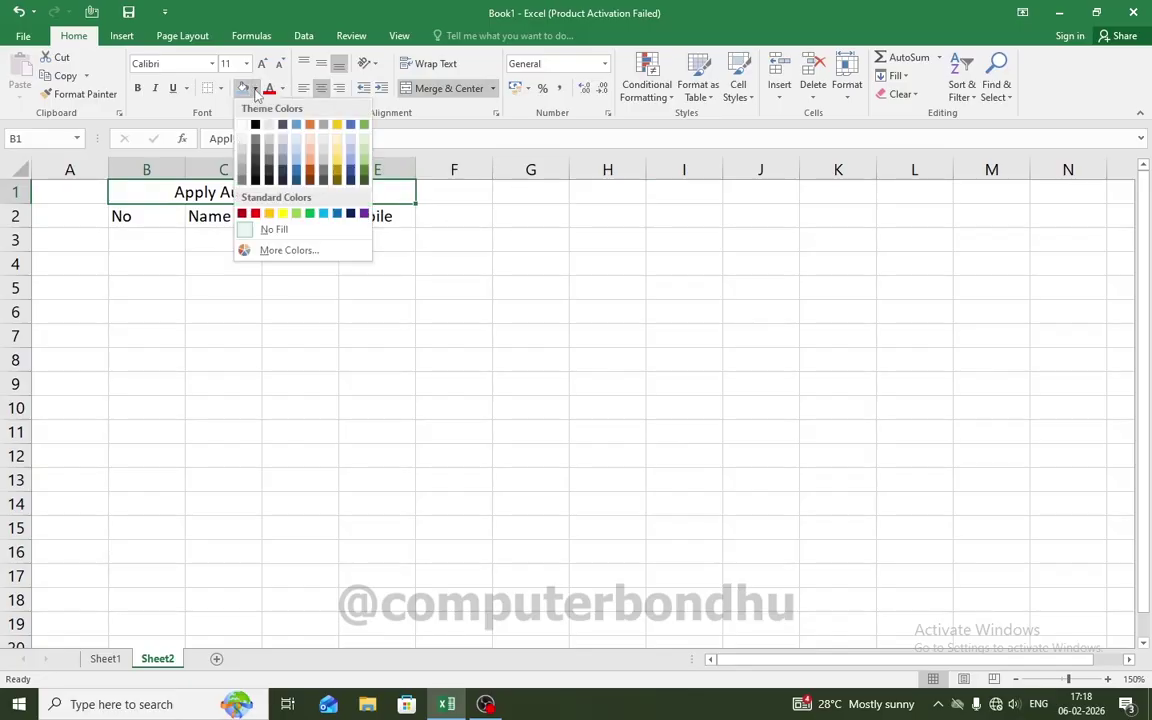
{"action": "left_click", "coordinate": [284, 216]}
{"action": "left_click", "coordinate": [221, 285]}
Step: Apply all borders to the title and header rows in B1:E2
{"action": "left_click_drag", "start_coordinate": [152, 213], "coordinate": [316, 208]}
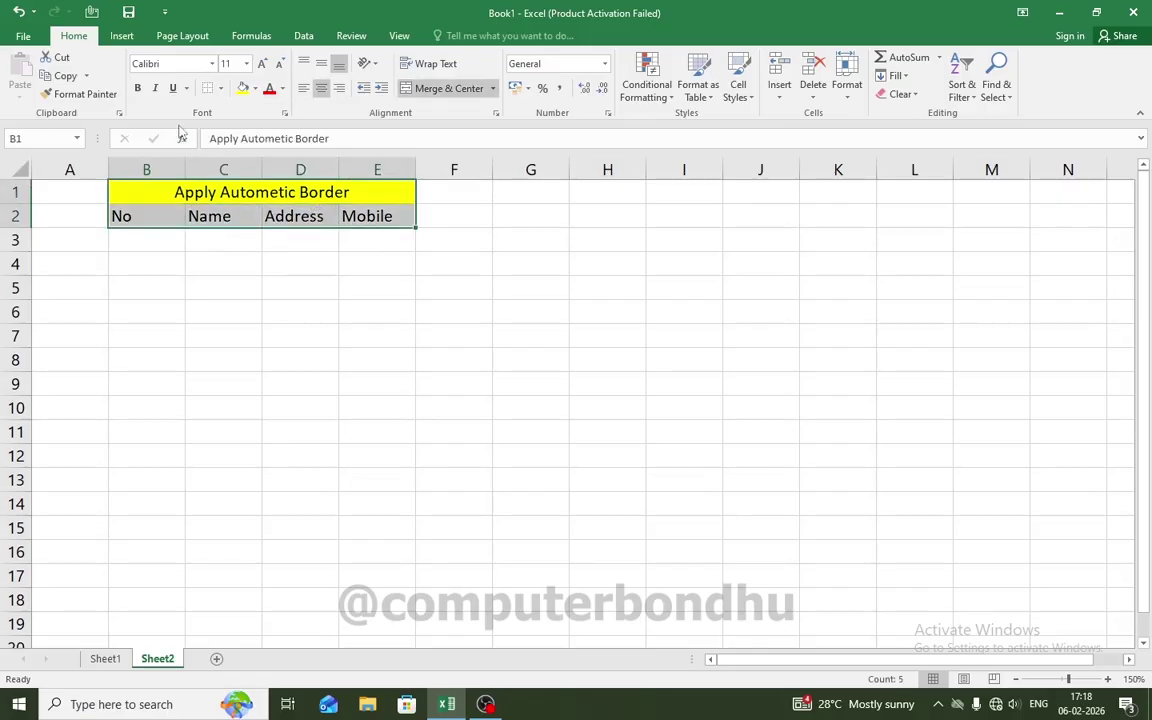
{"action": "left_click", "coordinate": [220, 88]}
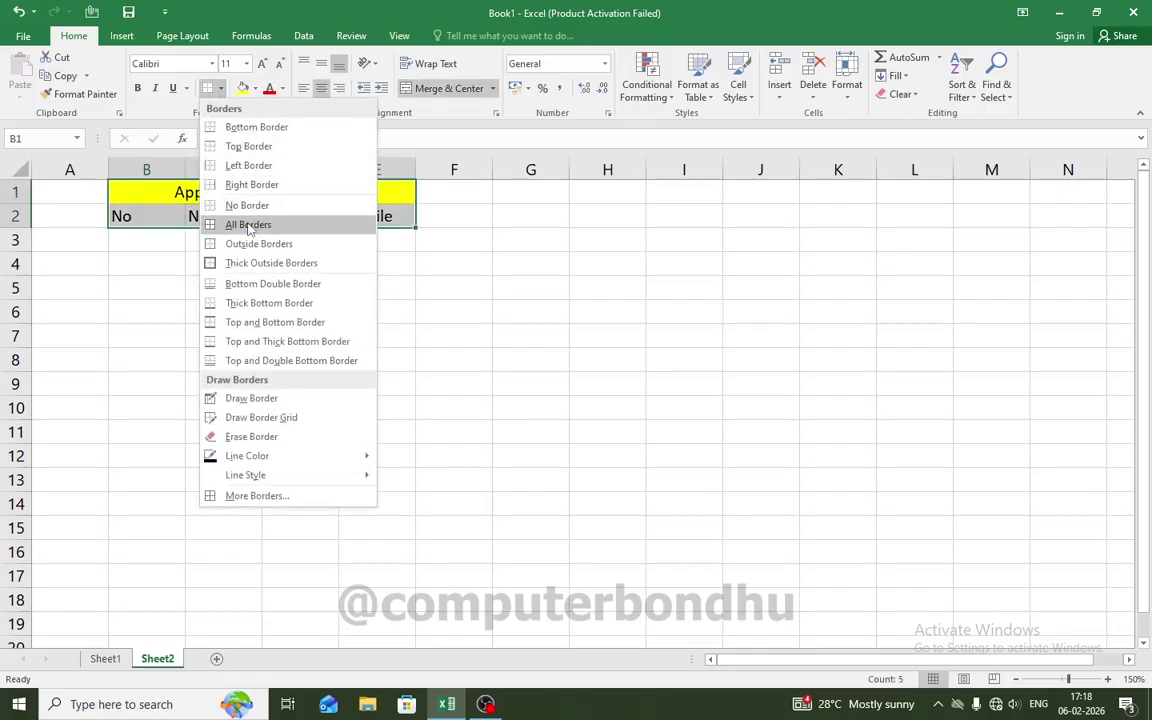
{"action": "left_click", "coordinate": [249, 225]}
{"action": "left_click", "coordinate": [211, 301]}
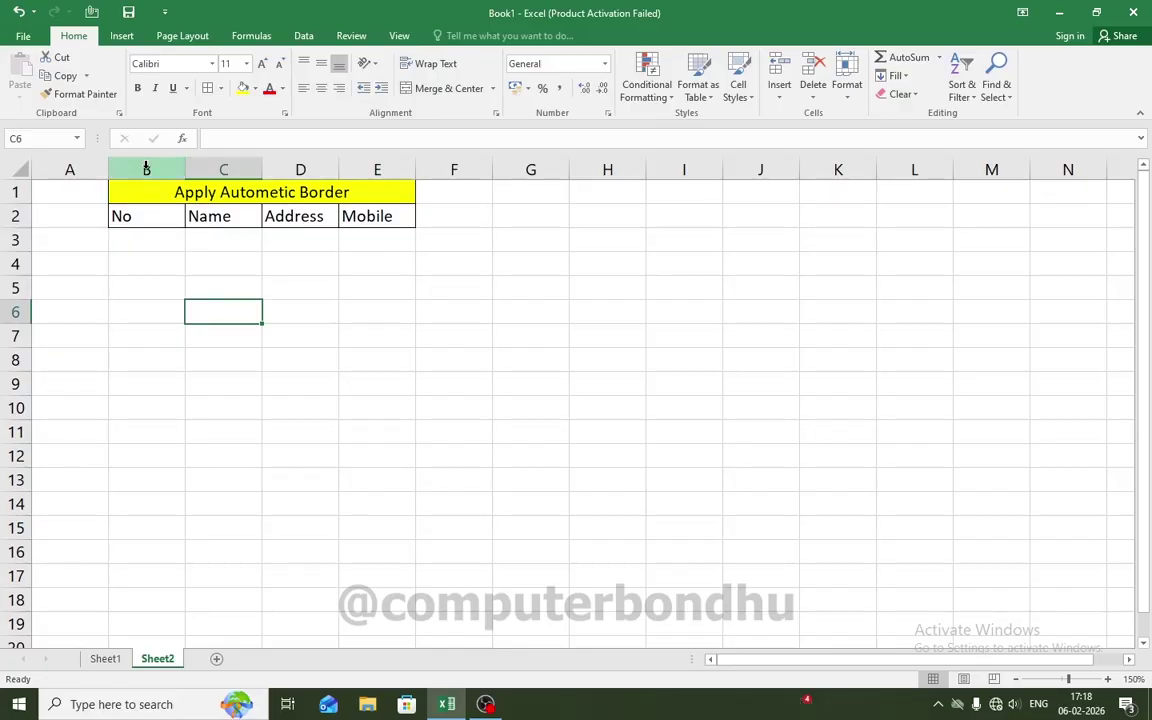
Step: Start a formula-based conditional formatting rule on columns B to E, keeping B2 as the active cell, with the formula =$B2
{"action": "left_click_drag", "start_coordinate": [146, 170], "coordinate": [372, 168]}
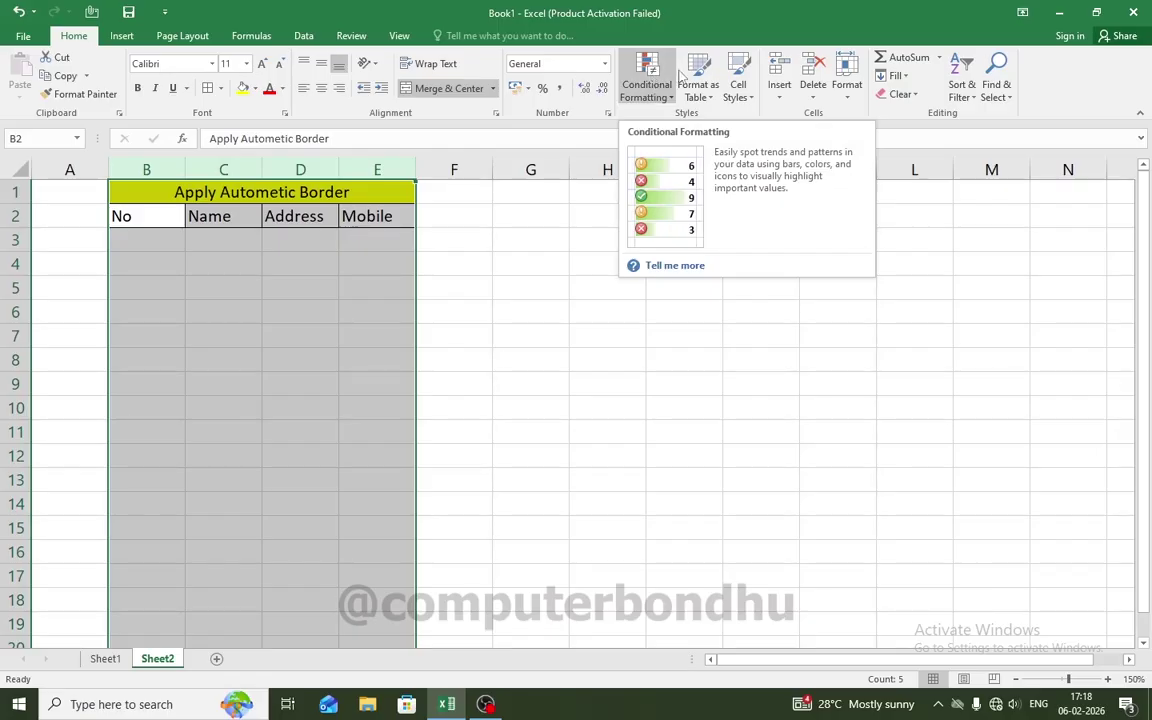
{"action": "left_click", "coordinate": [658, 84]}
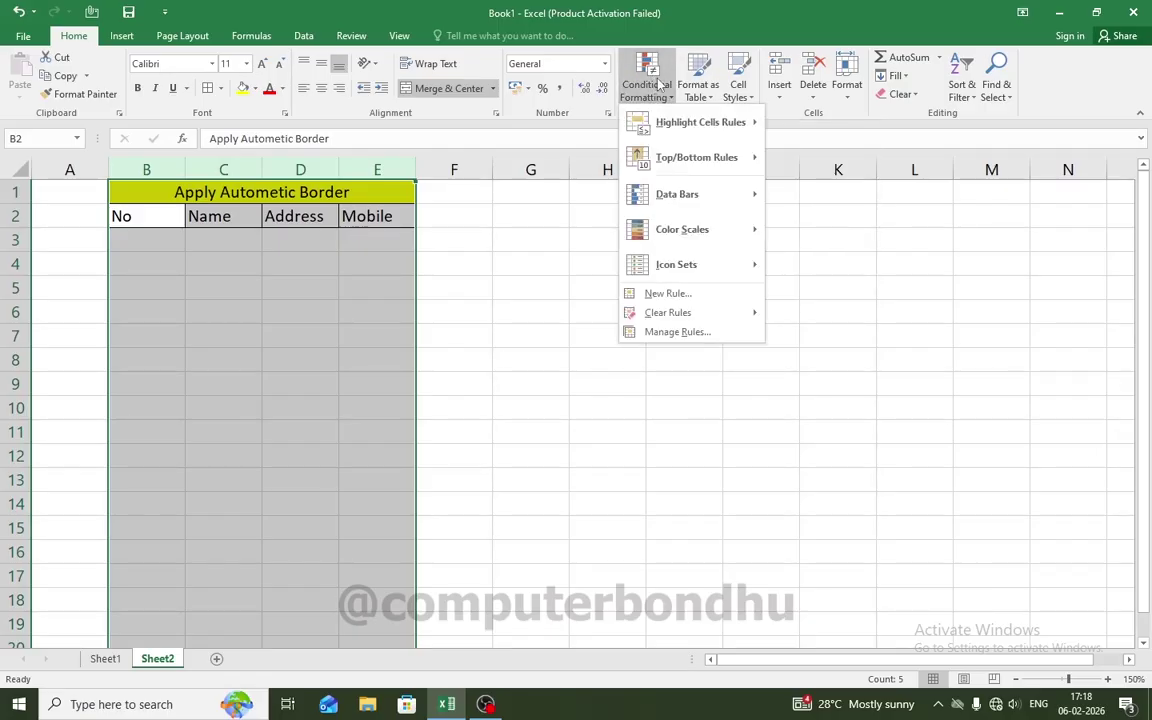
{"action": "left_click", "coordinate": [668, 296]}
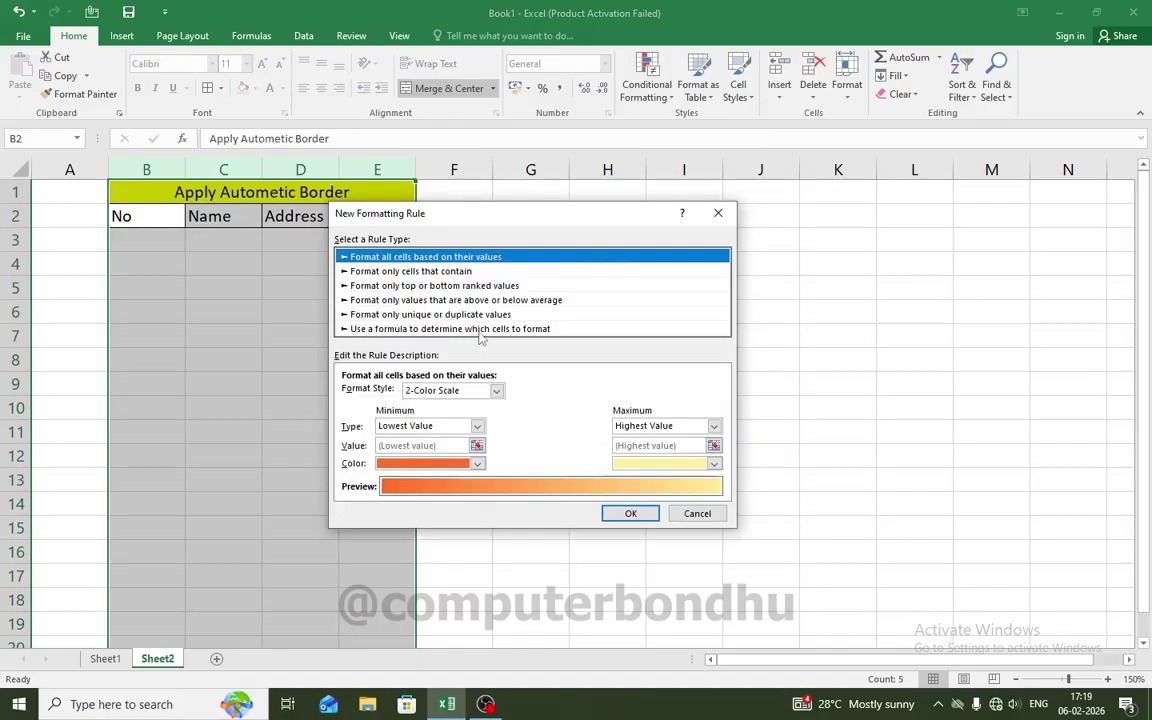
{"action": "left_click", "coordinate": [415, 334]}
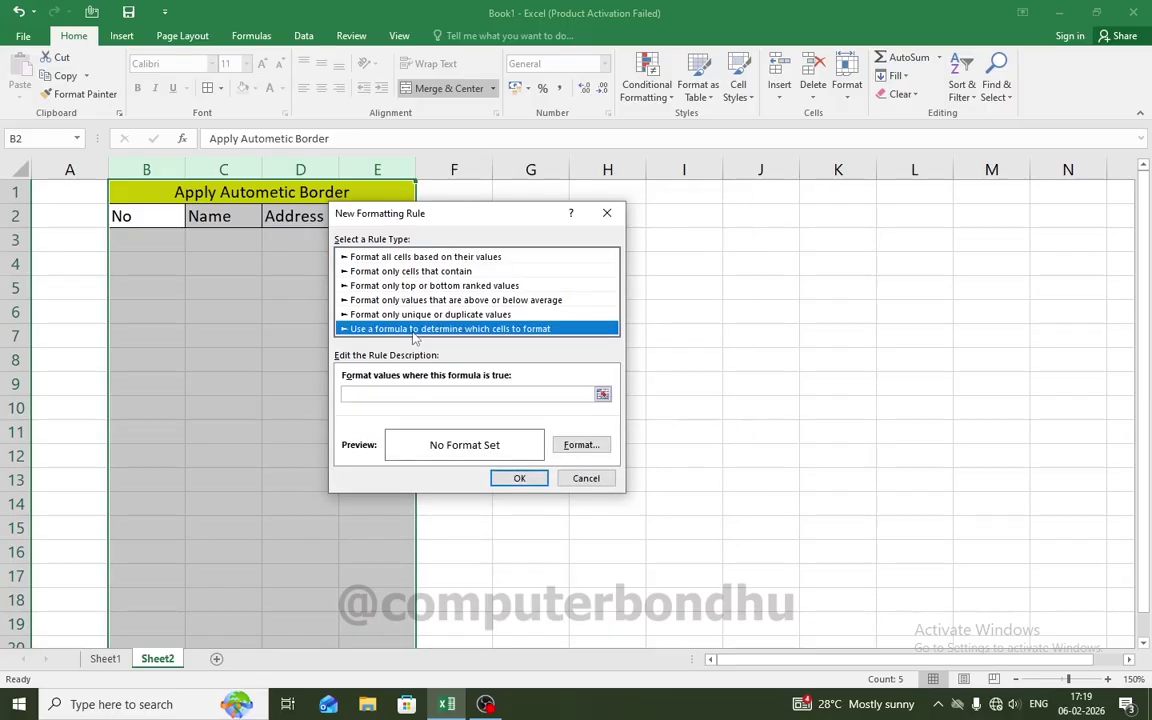
{"action": "left_click", "coordinate": [368, 395]}
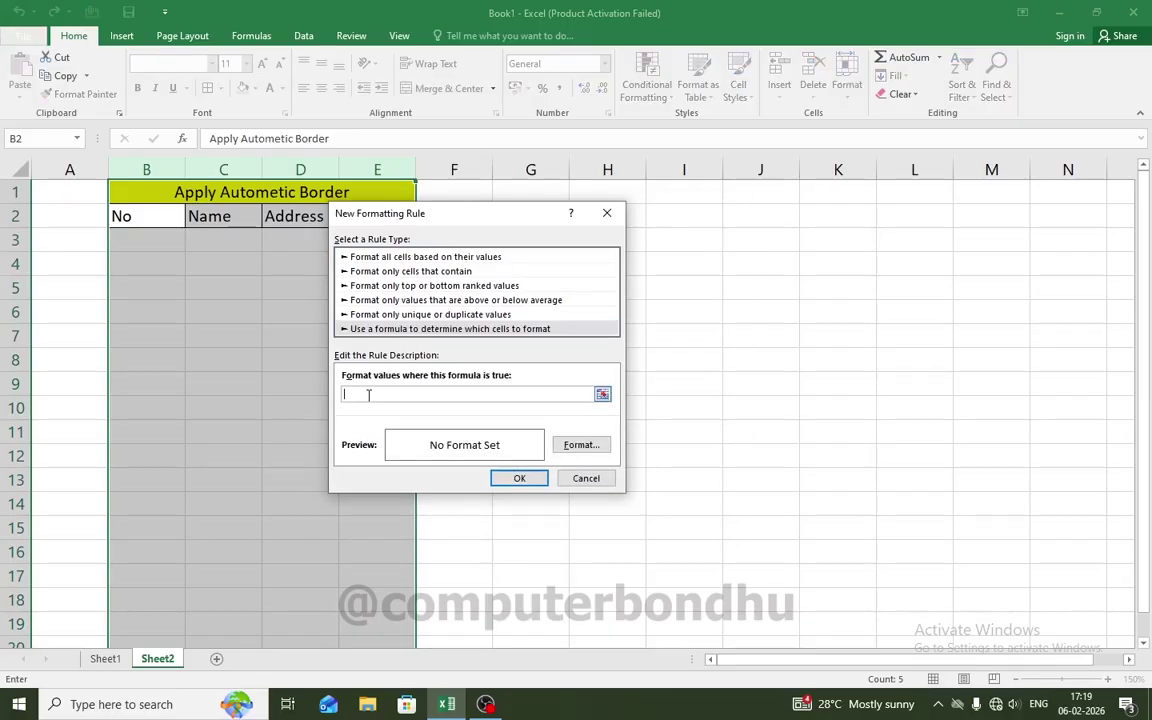
{"action": "left_click", "coordinate": [149, 216]}
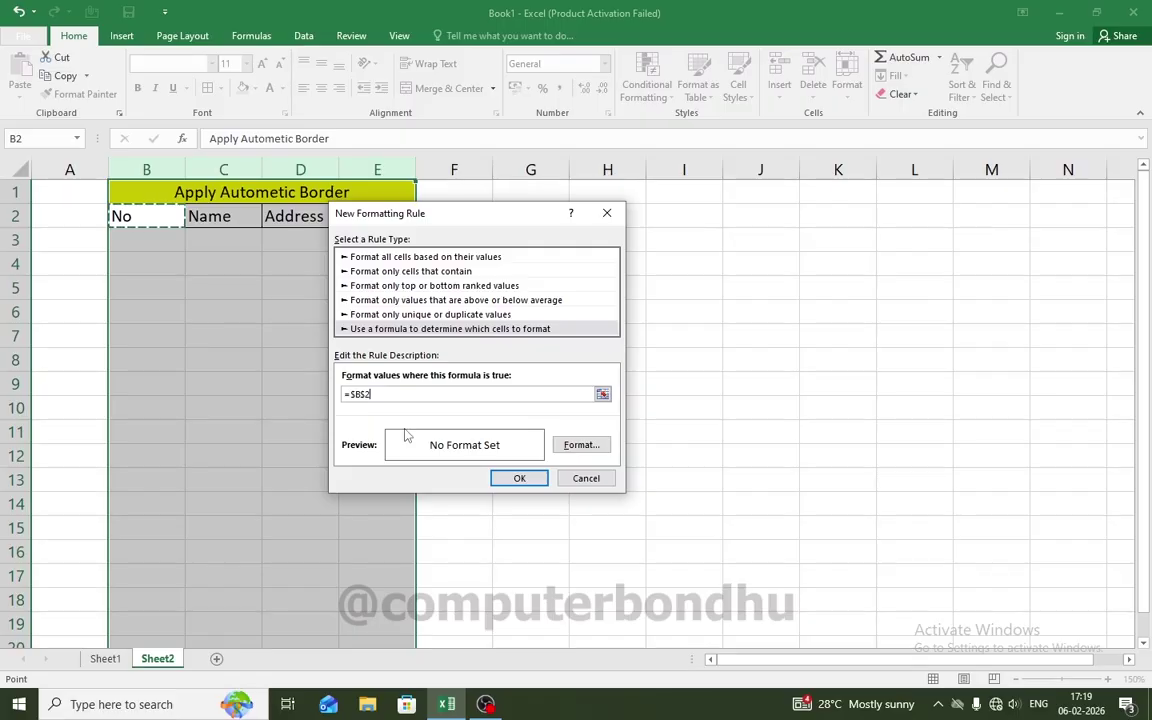
{"action": "key", "text": "F4"}
Step: Give the rule's format an outline border and apply the rule to the selected columns
{"action": "left_click", "coordinate": [584, 446]}
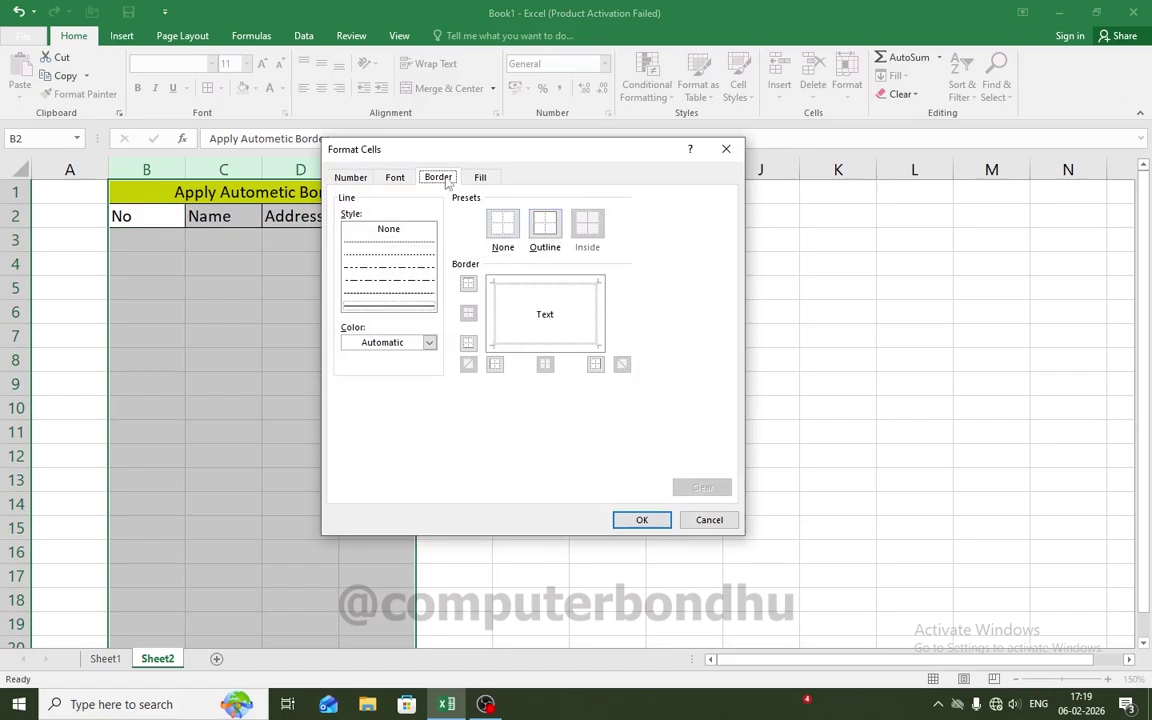
{"action": "left_click", "coordinate": [545, 230]}
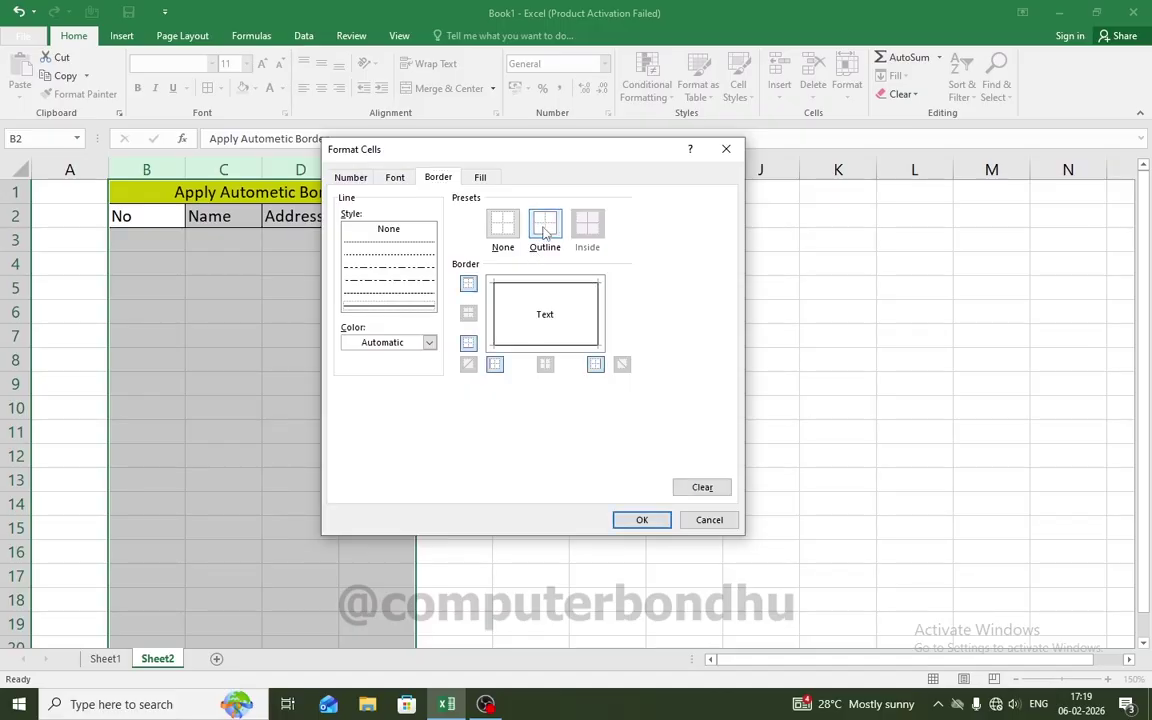
{"action": "left_click", "coordinate": [638, 521]}
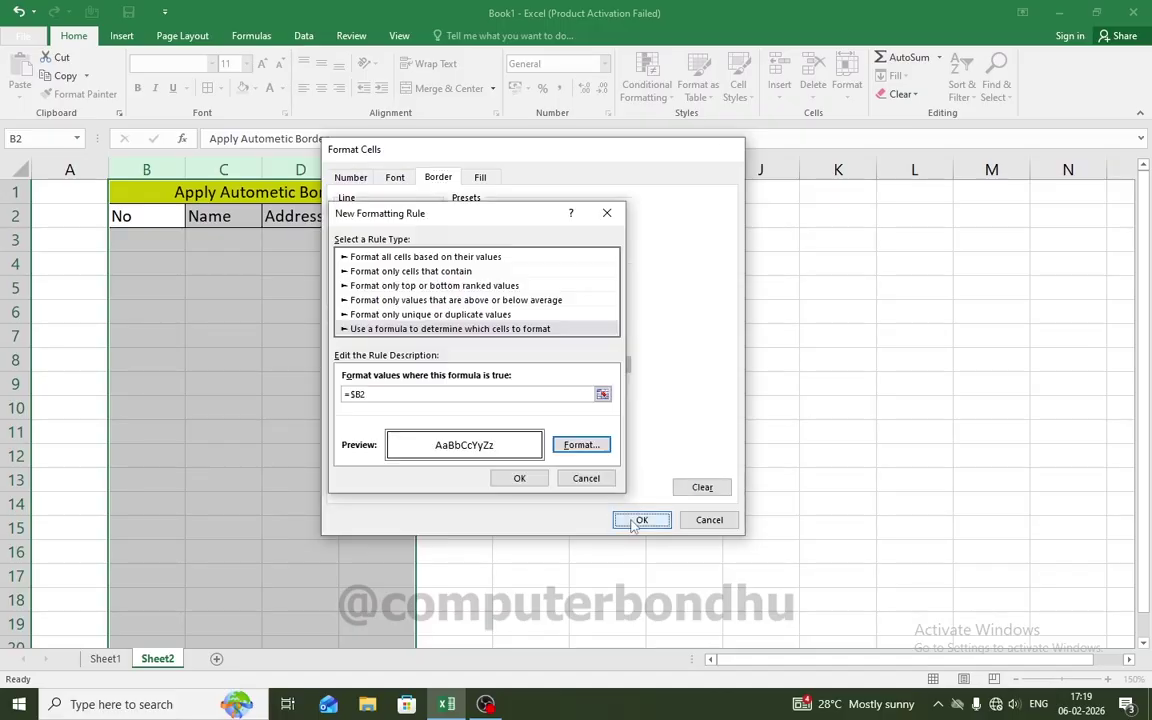
{"action": "left_click", "coordinate": [520, 480]}
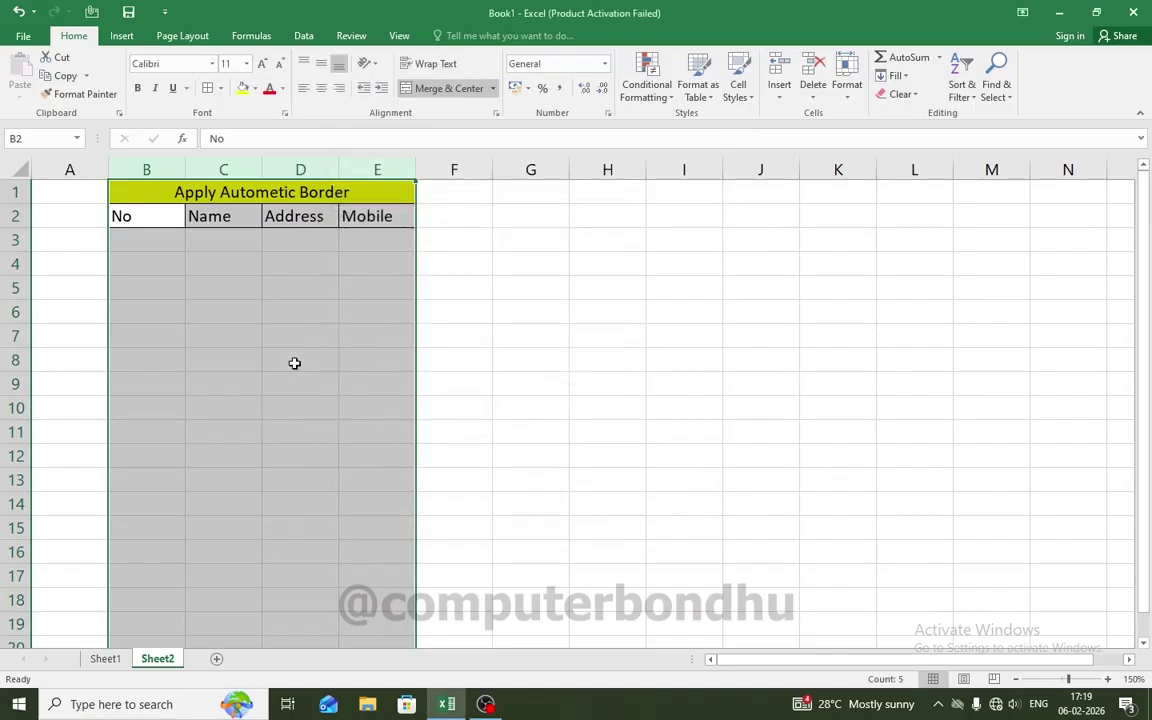
{"action": "left_click", "coordinate": [293, 363]}
Step: Enter the numbers 1, 2, 3 and 4 under the No header in cells B3 to B6 to test the border rule
{"action": "left_click", "coordinate": [157, 245]}
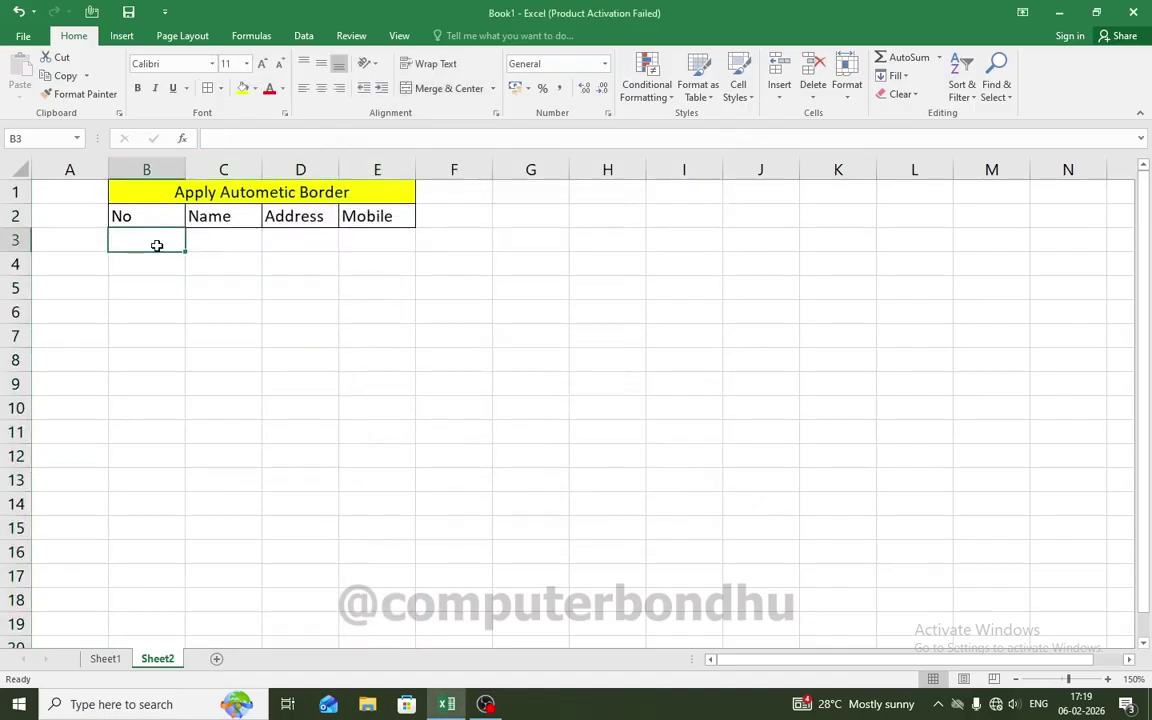
{"action": "type", "text": "1"}
{"action": "left_click", "coordinate": [188, 321]}
{"action": "left_click", "coordinate": [149, 261]}
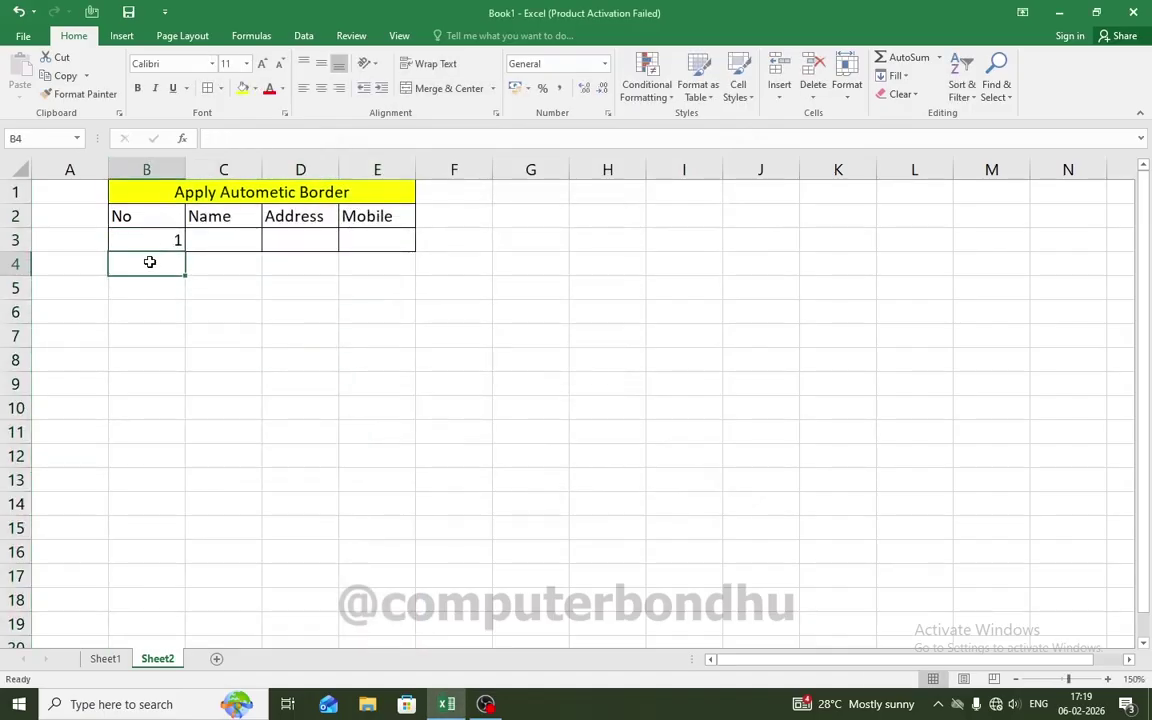
{"action": "type", "text": "2"}
{"action": "left_click", "coordinate": [152, 330]}
{"action": "left_click", "coordinate": [152, 293]}
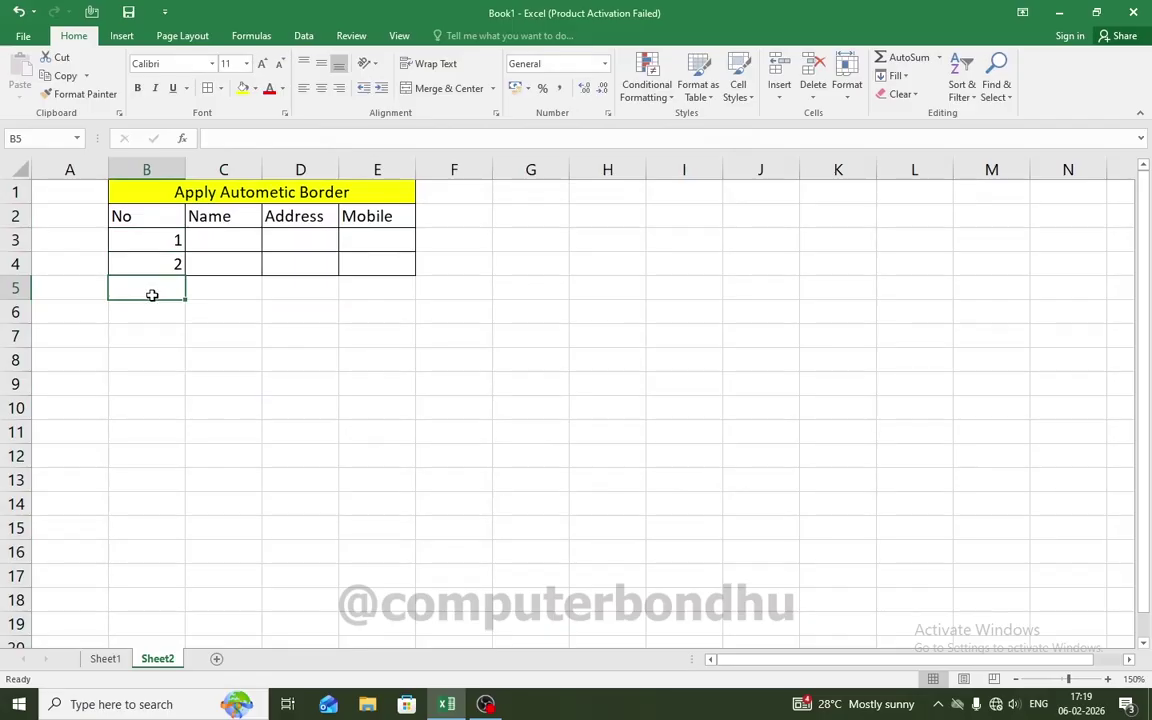
{"action": "type", "text": "3"}
{"action": "left_click", "coordinate": [162, 339]}
{"action": "left_click", "coordinate": [157, 314]}
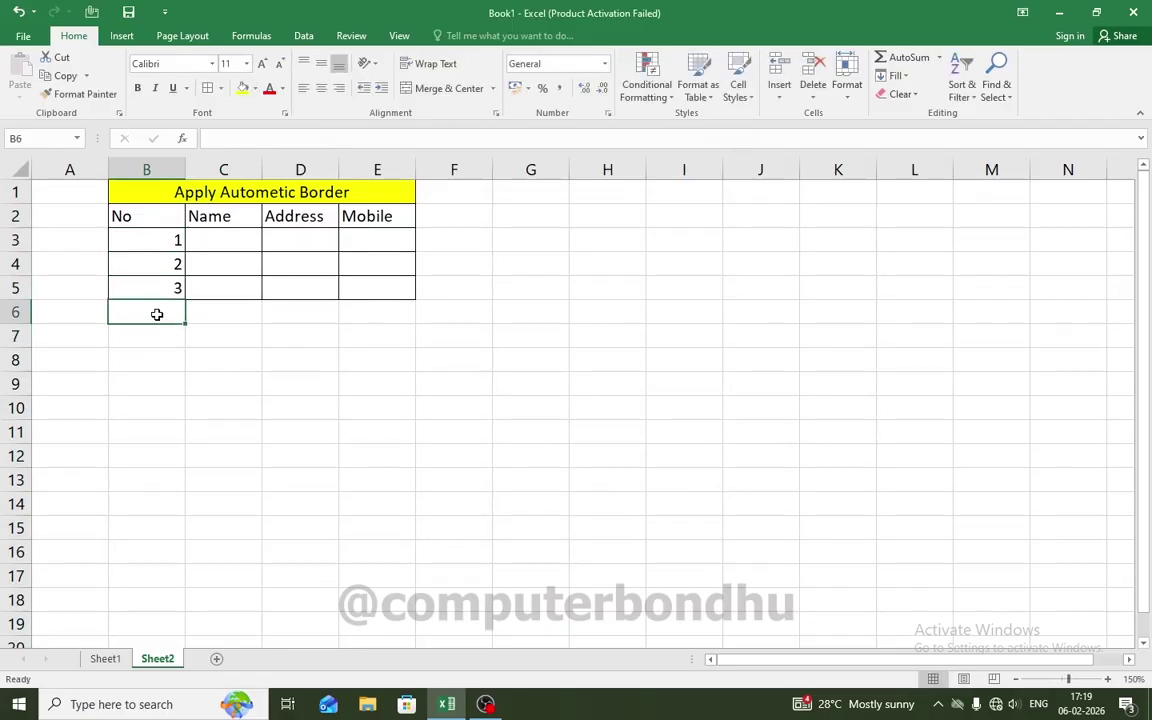
{"action": "type", "text": "4"}
{"action": "left_click", "coordinate": [167, 341]}
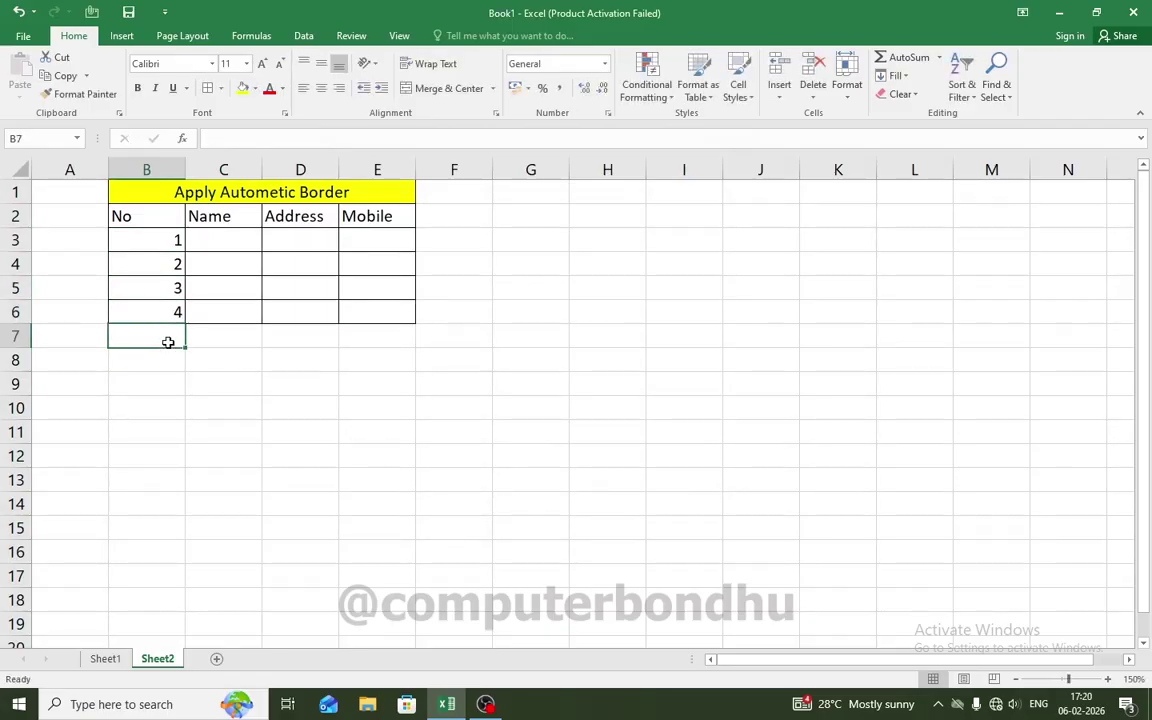
{"action": "left_click", "coordinate": [246, 350]}
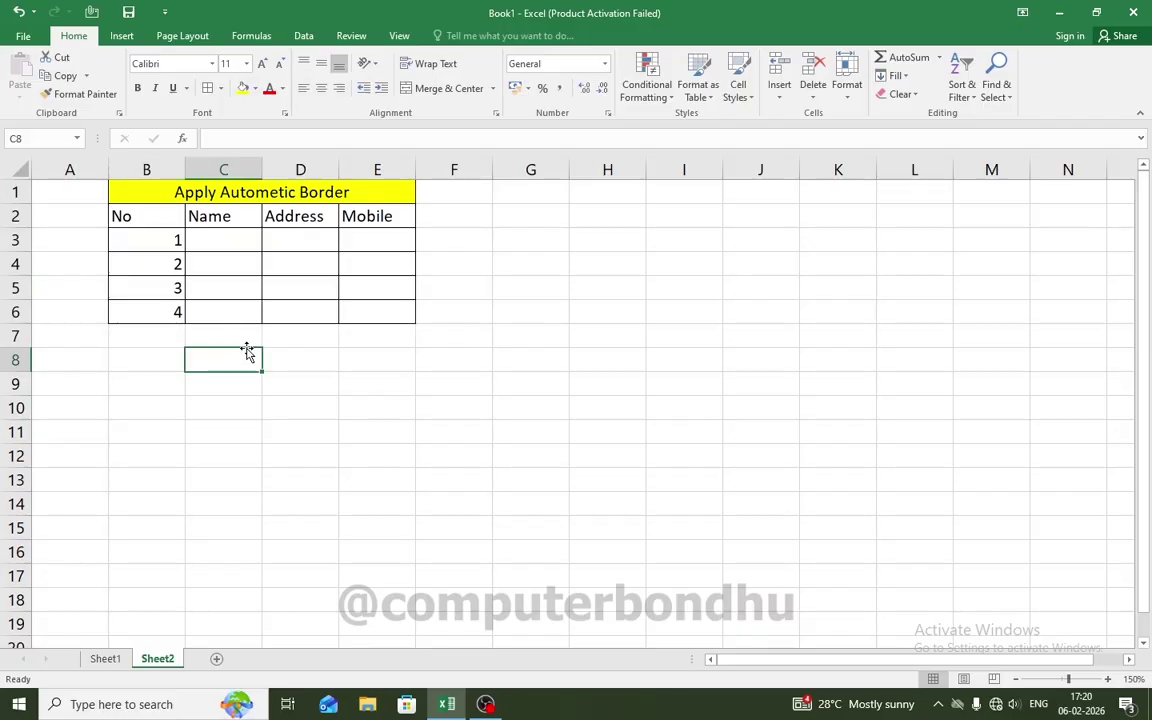